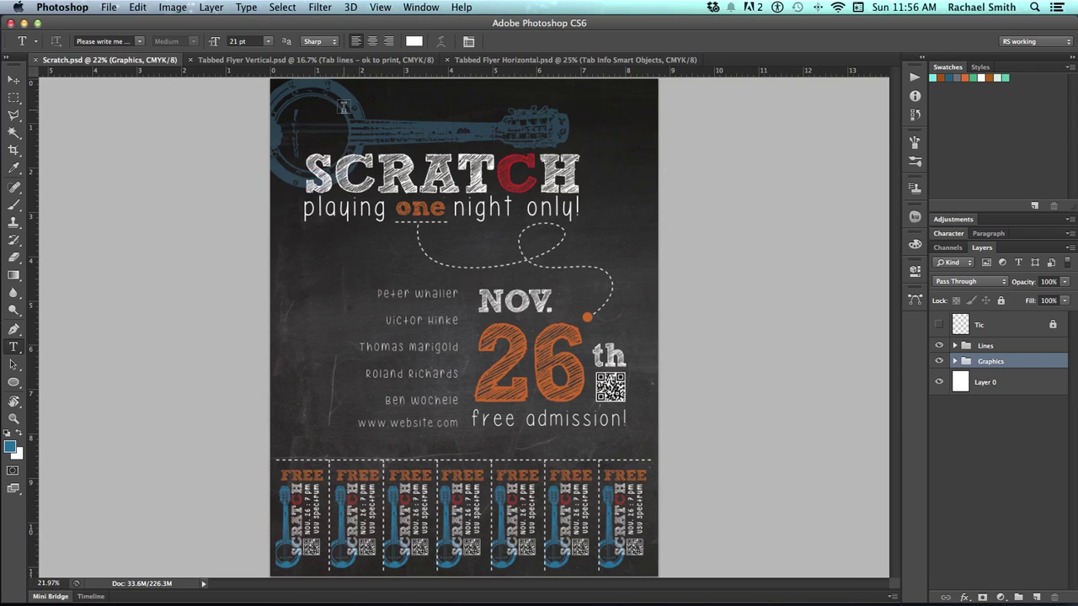
click(338, 61)
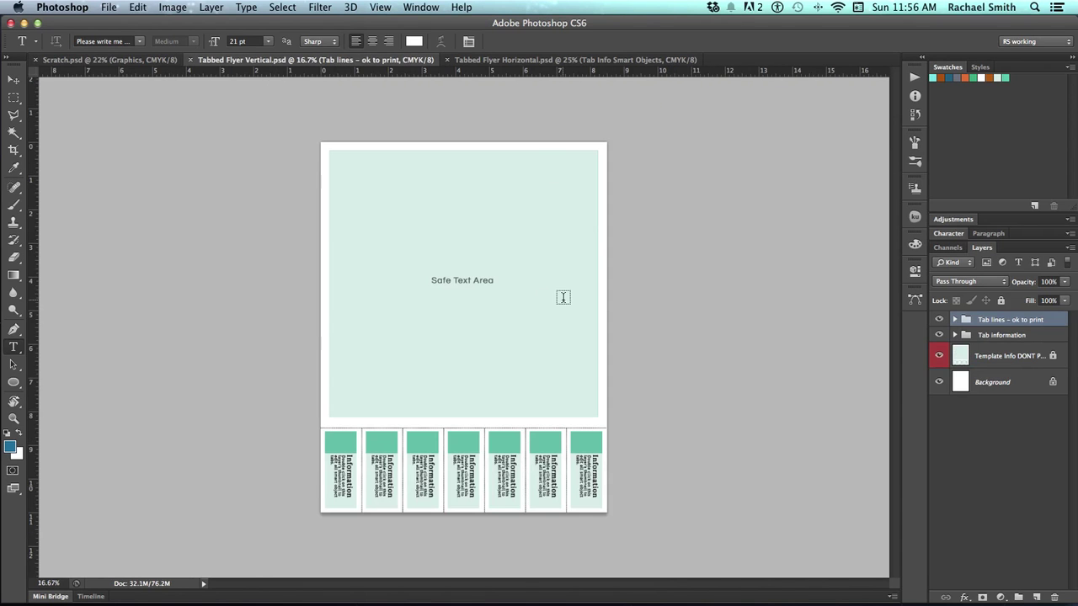
key(z)
click(543, 301)
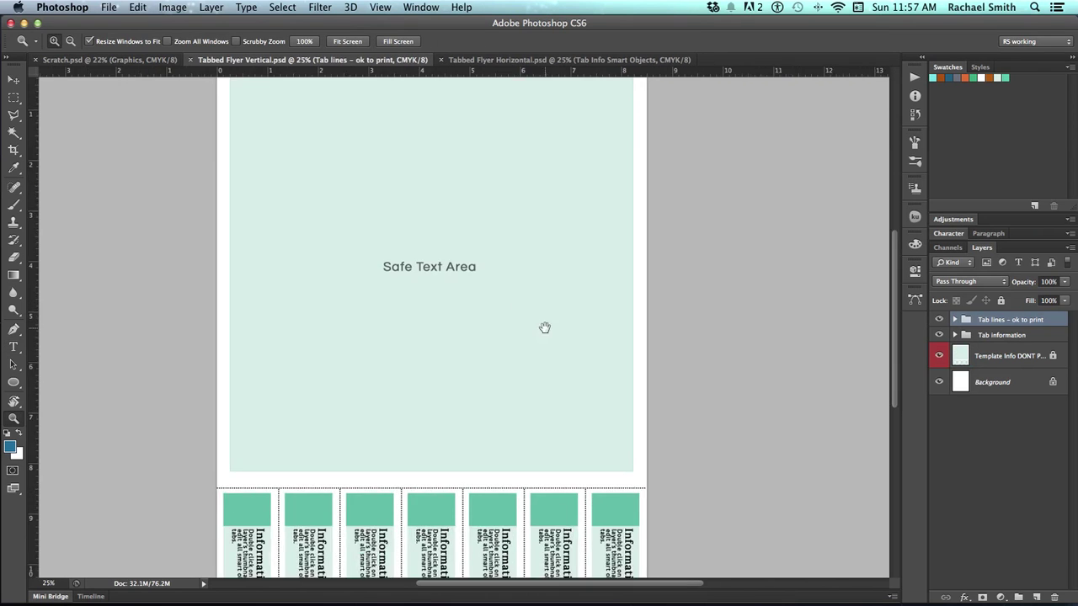
drag(544, 325, 532, 374)
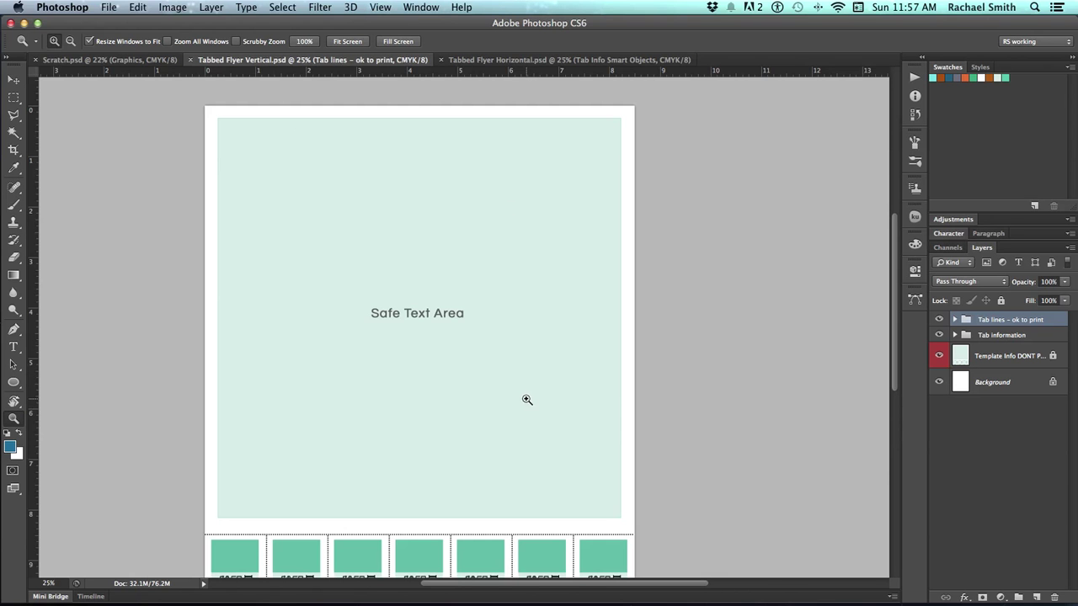
drag(548, 416, 583, 409)
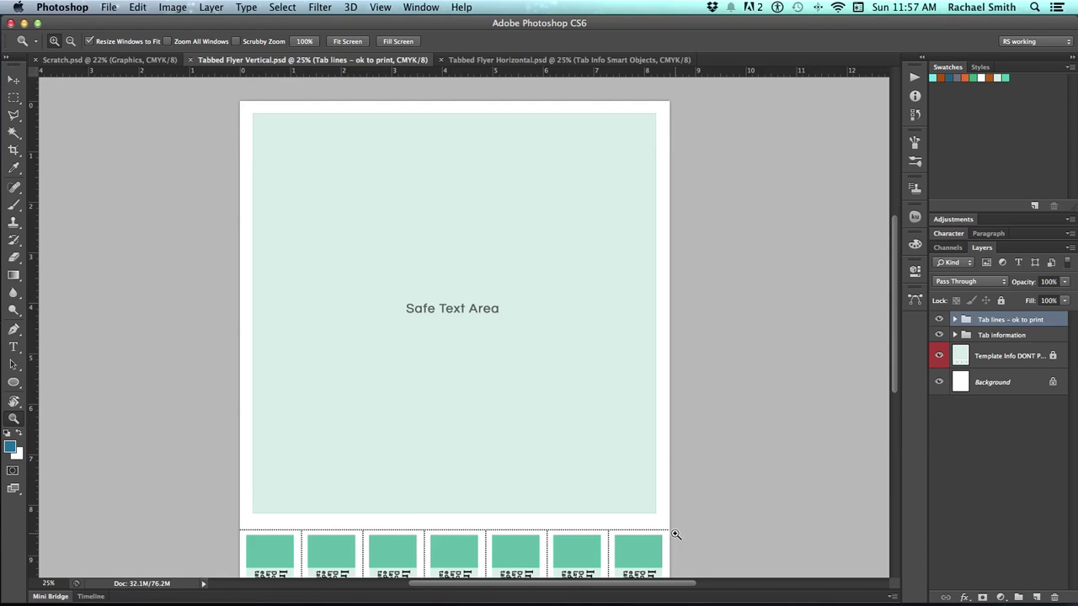
drag(401, 510, 367, 471)
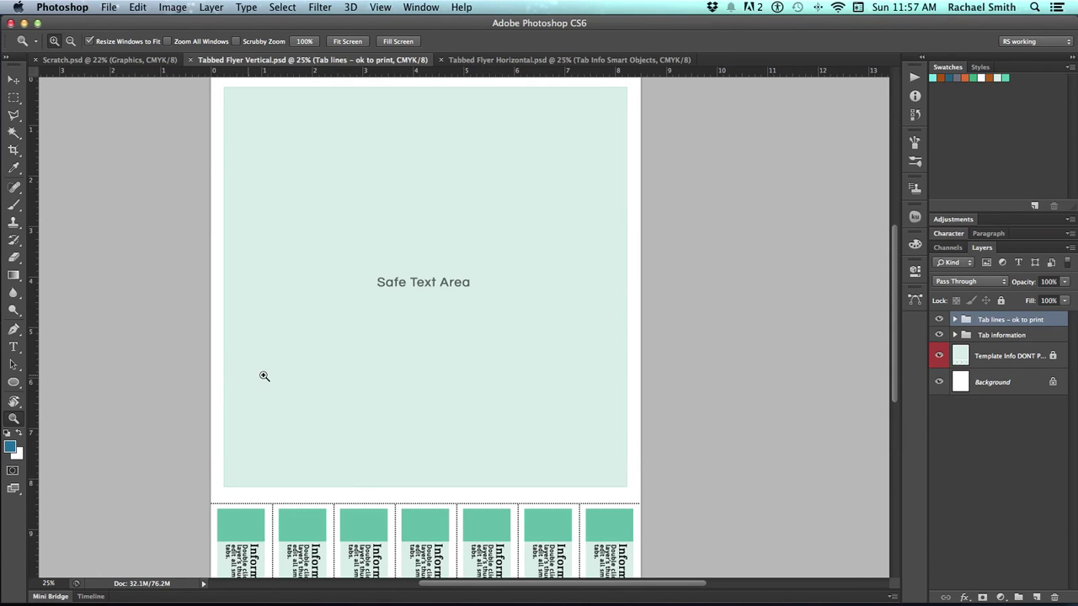
drag(373, 351, 372, 426)
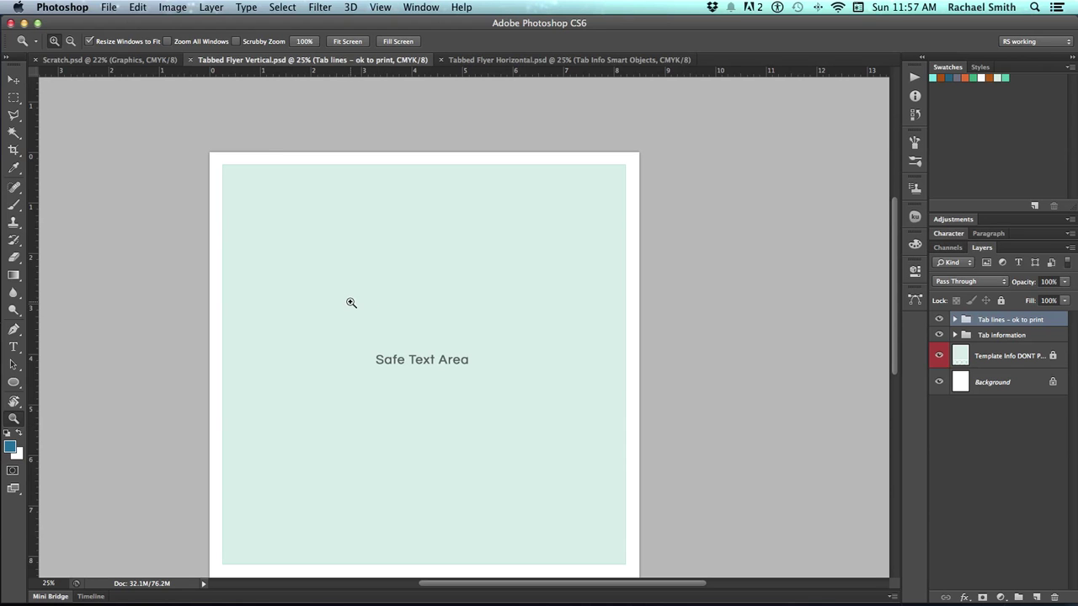
scroll(323, 325, down, 2)
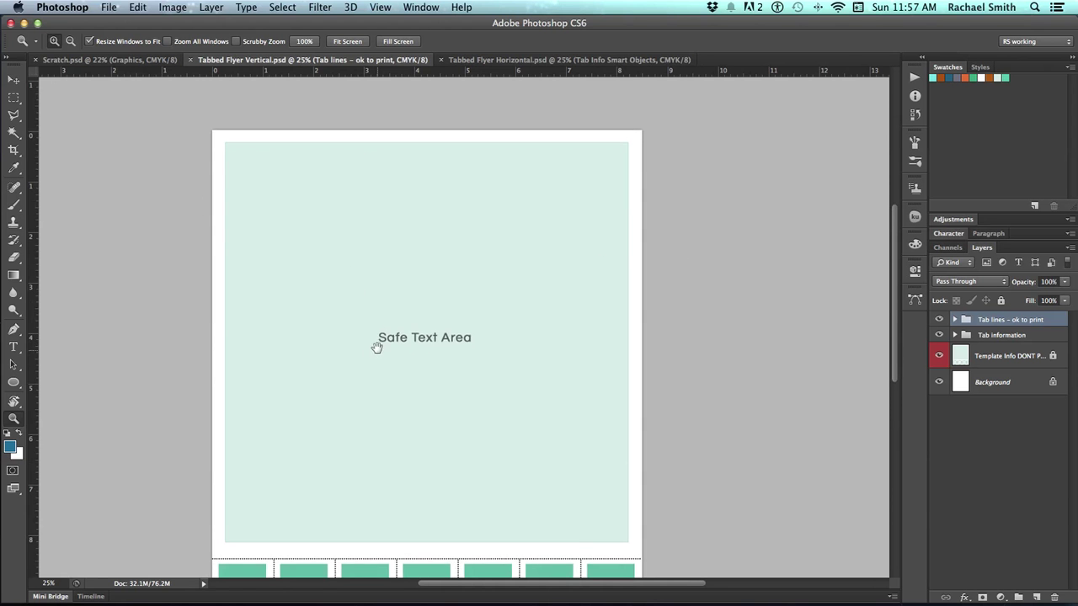
drag(376, 346, 366, 211)
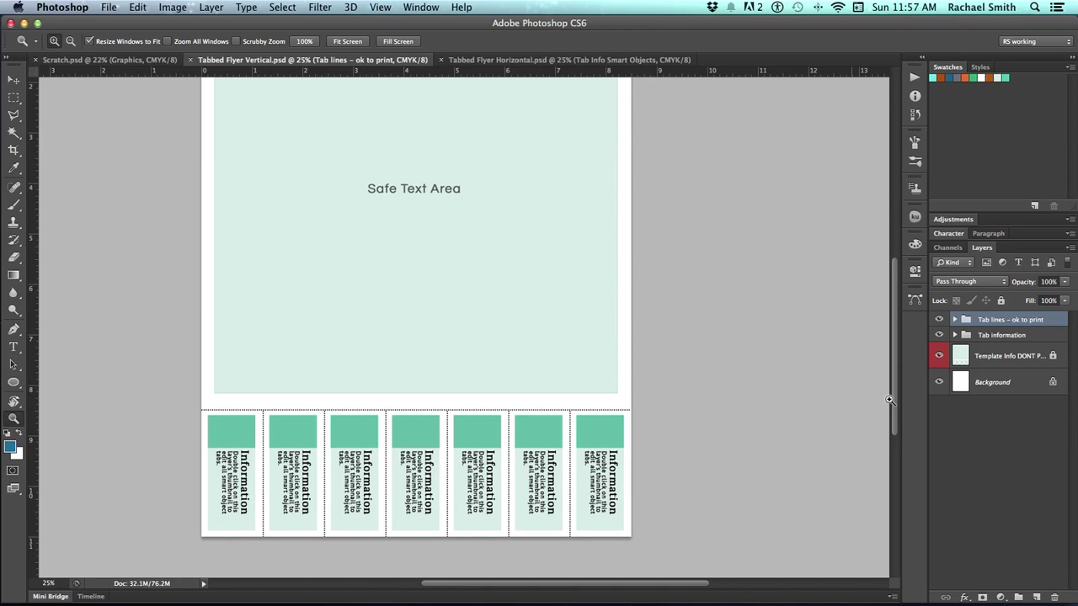
drag(818, 339, 804, 395)
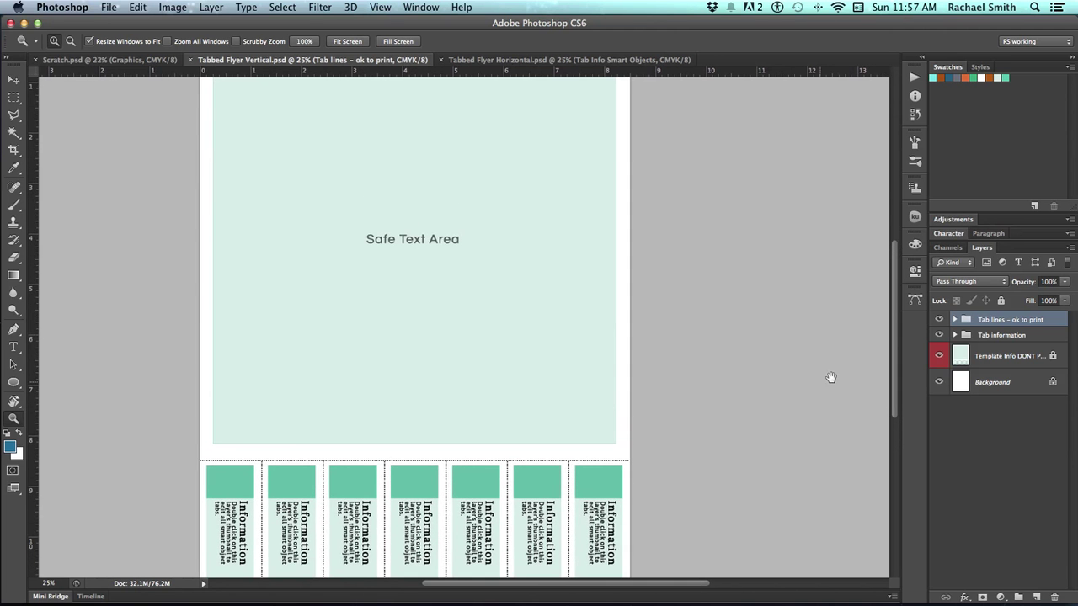
click(940, 359)
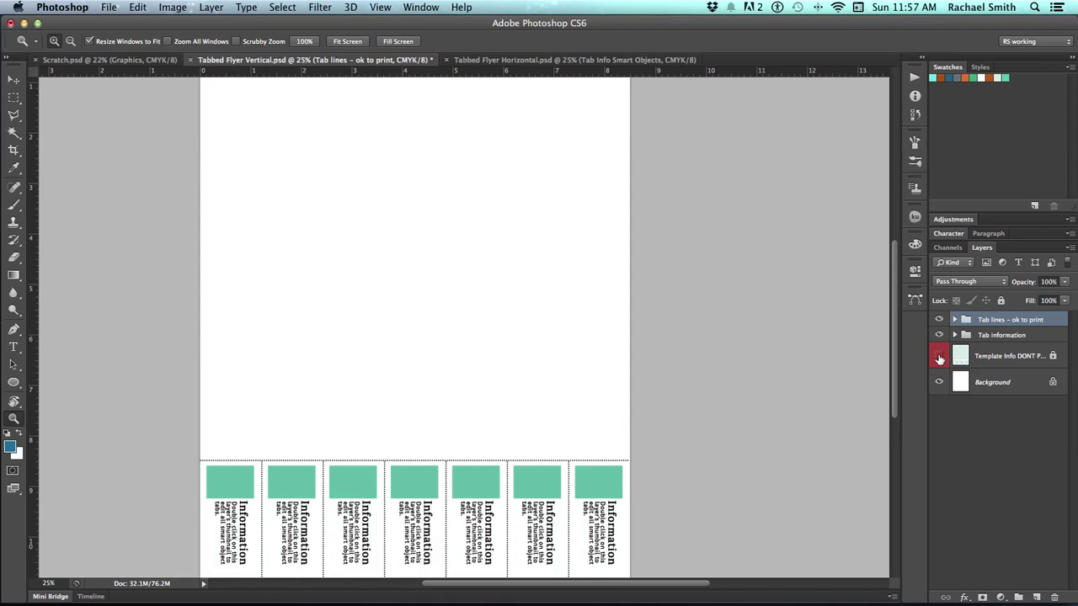
click(940, 358)
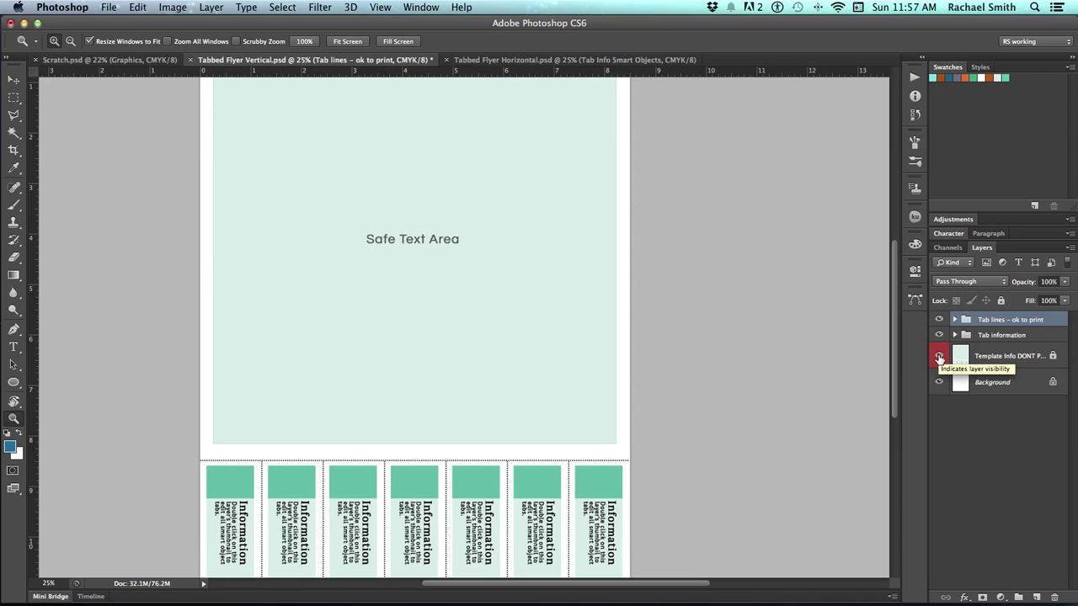
click(940, 359)
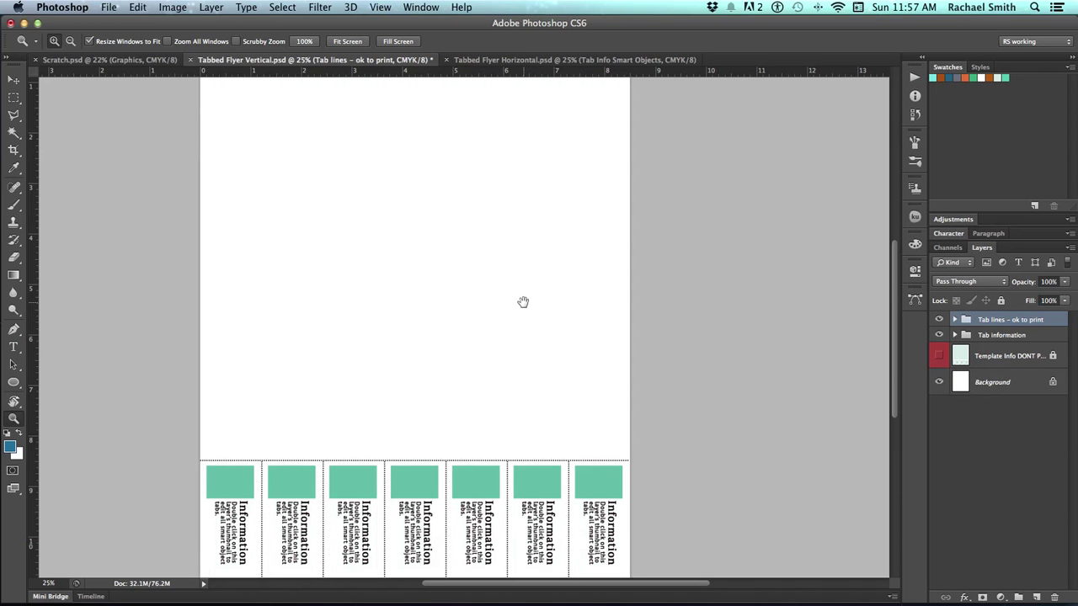
click(940, 357)
Step: Zoom to 50% on the tabs, expand the Tab lines group and select its top Shape 2 layer
scroll(480, 337, down, 3)
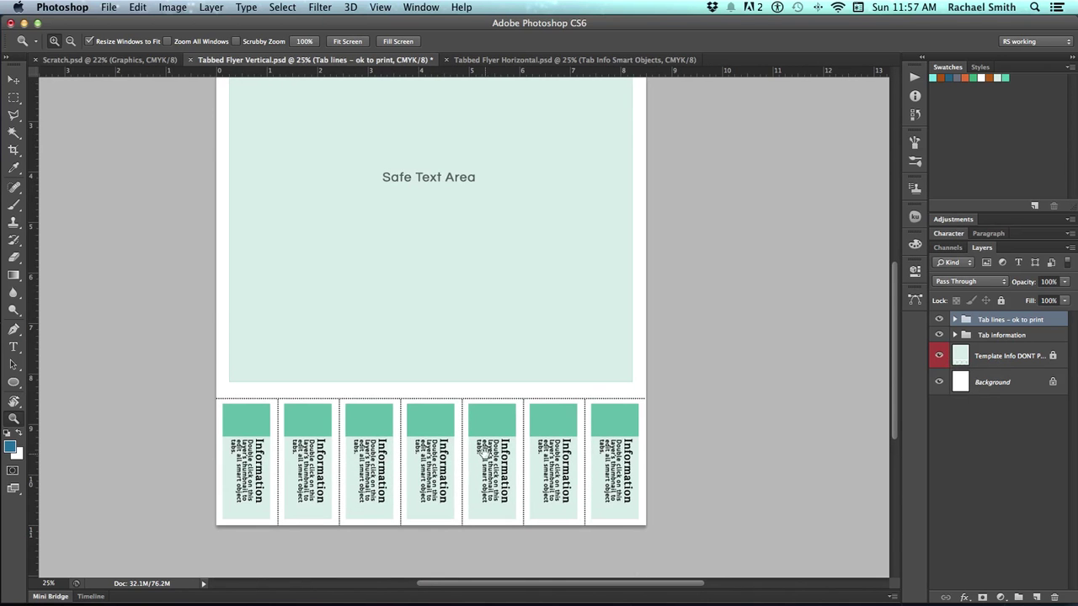
click(506, 468)
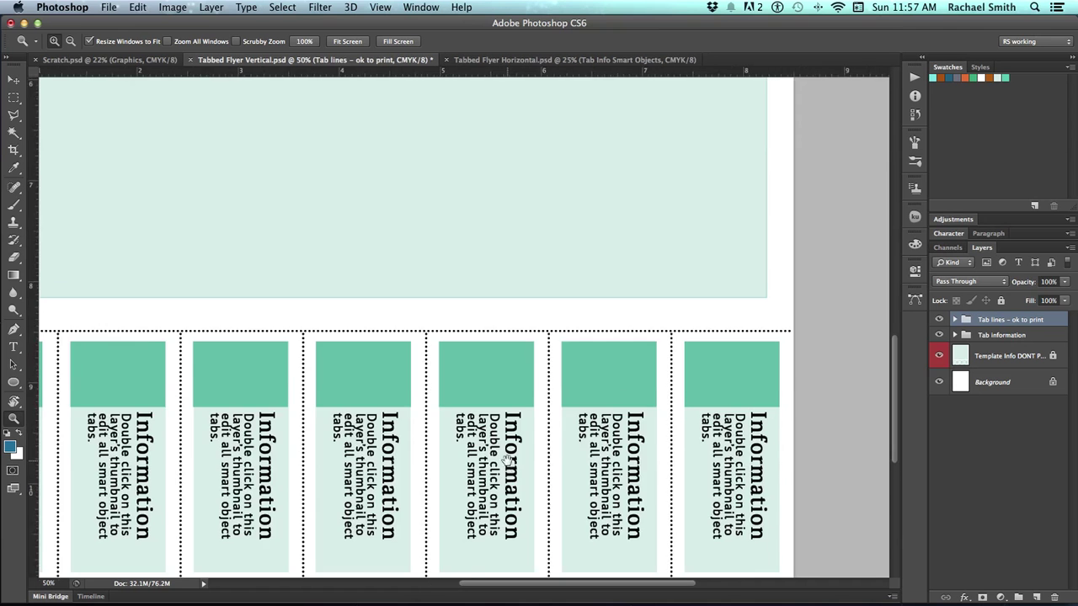
mouse_move(592, 418)
mouse_down()
mouse_move(511, 413)
mouse_move(572, 417)
mouse_up()
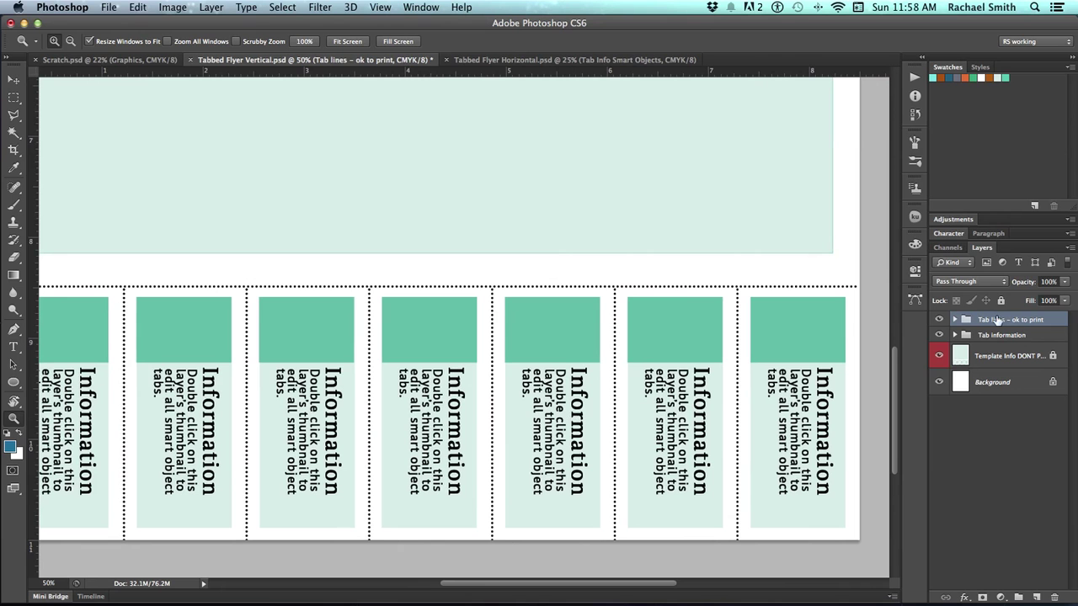
click(940, 320)
click(940, 320)
click(954, 320)
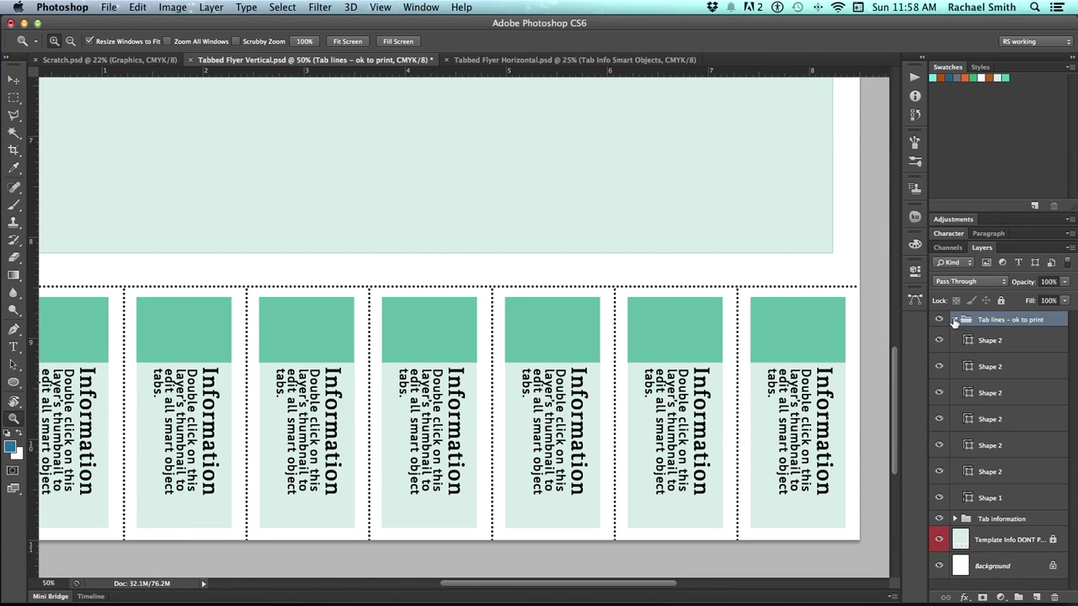
click(992, 347)
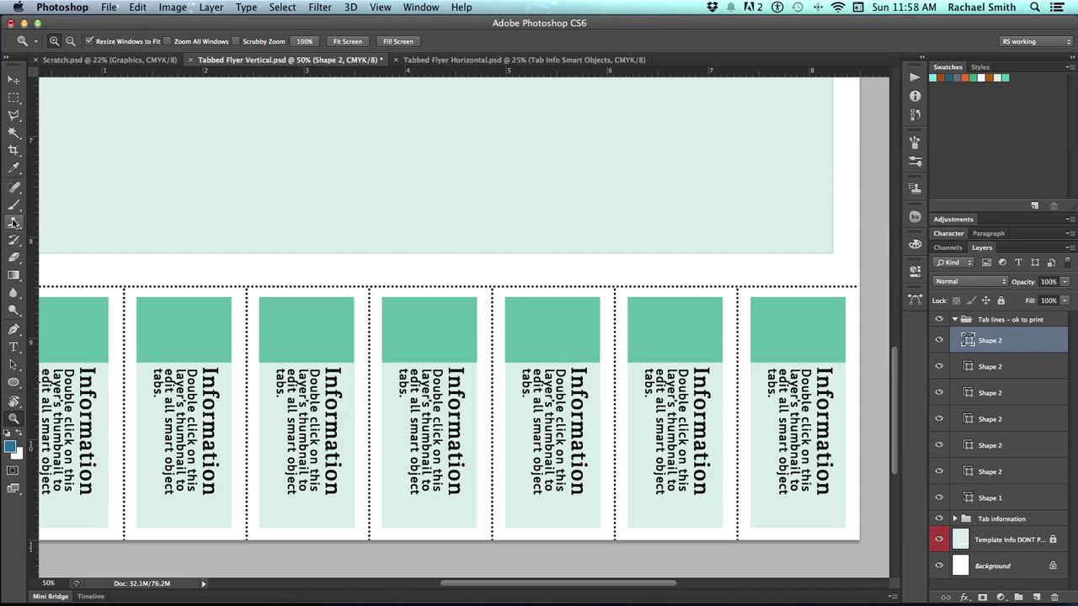
Step: Set the Pen tool to Shape mode with a teal stroke colour
click(14, 329)
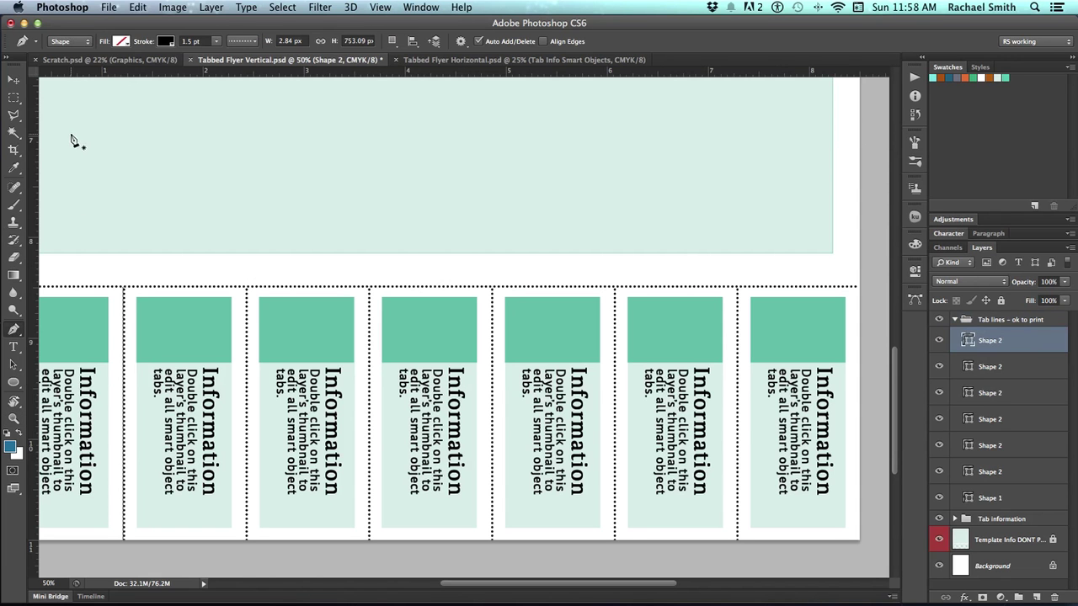
click(64, 42)
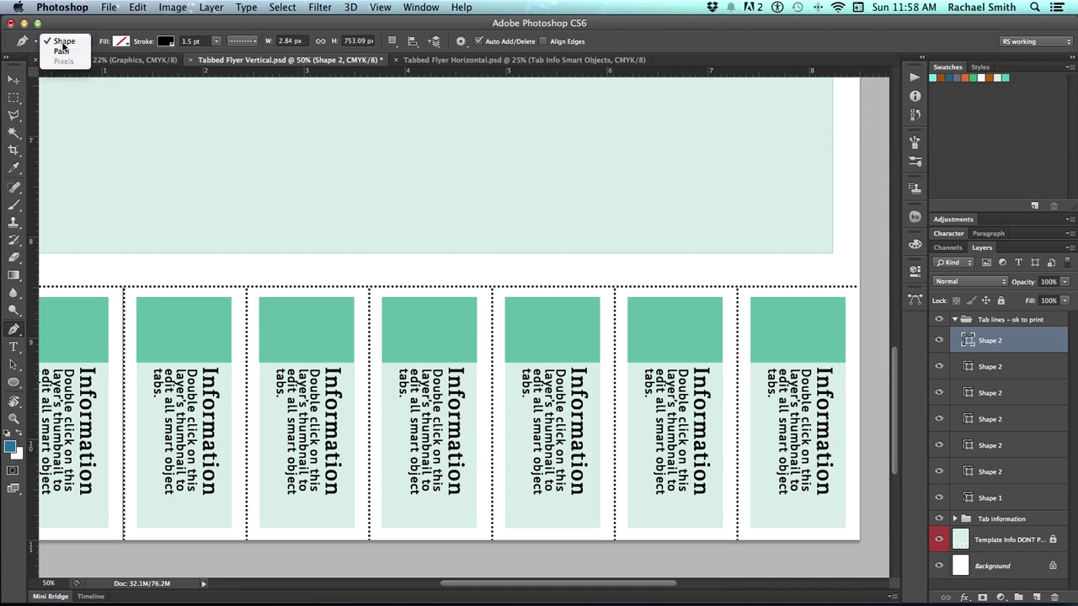
click(63, 42)
click(168, 42)
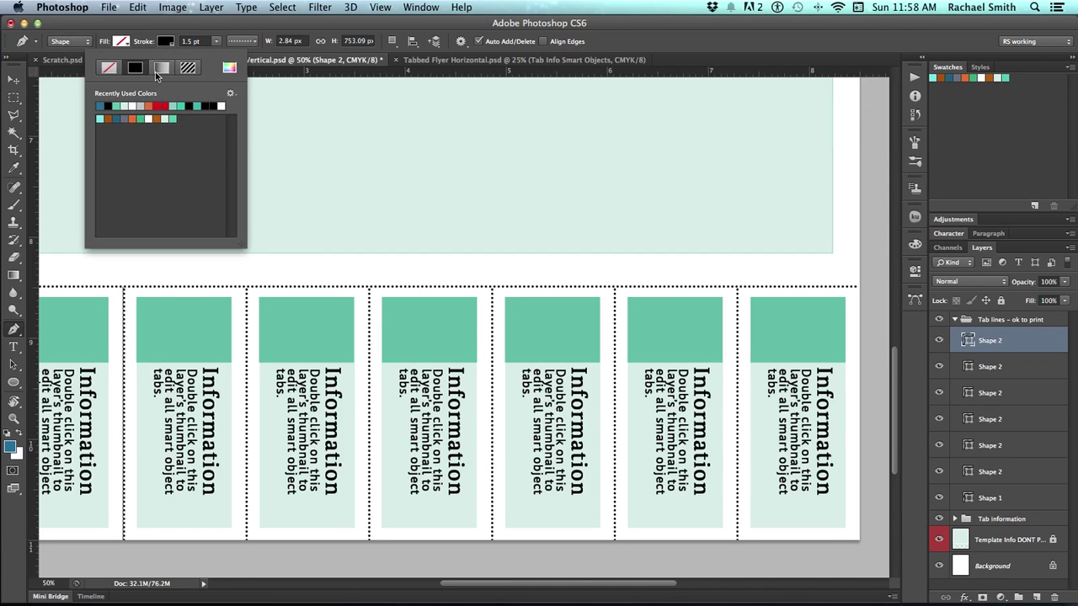
click(179, 106)
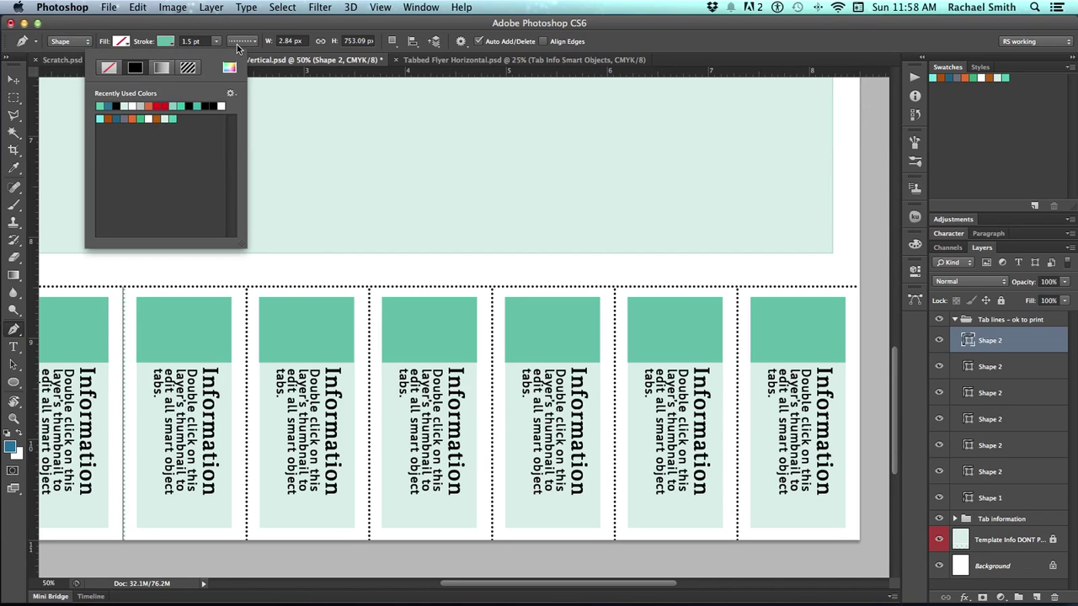
click(1029, 499)
Step: Select all seven Shape layers in the Tab lines group and set a 1 pt stroke width
key(alt+bracketright)
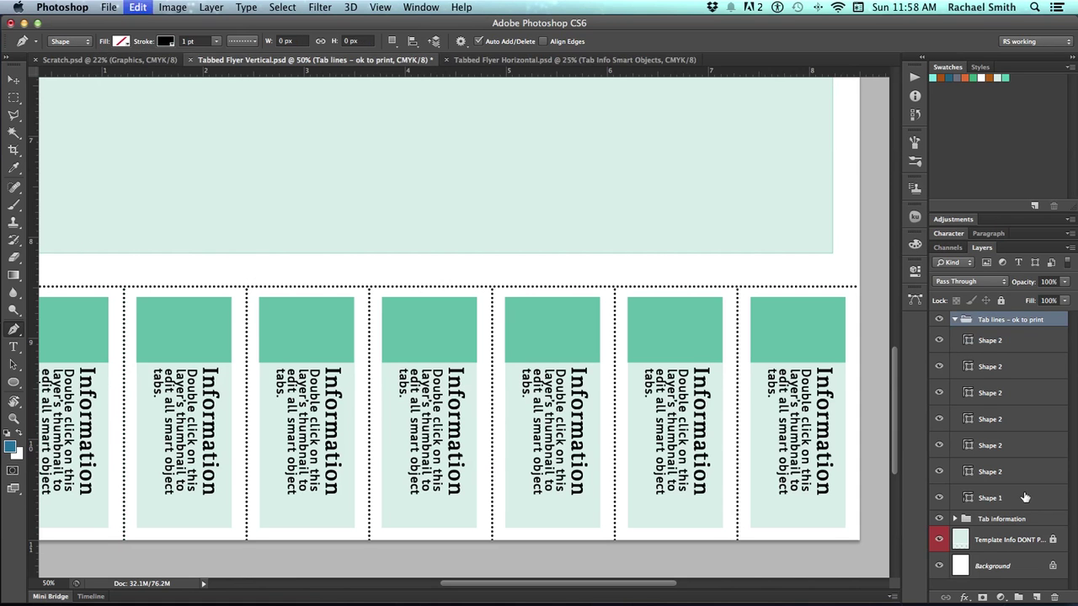
click(1031, 340)
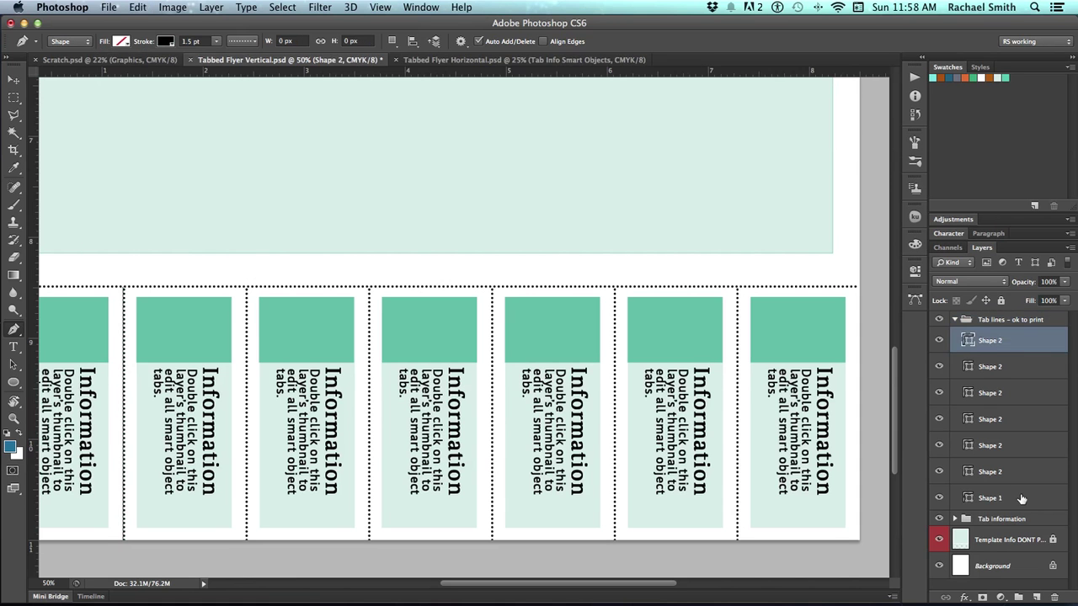
shift+click(1021, 498)
click(193, 40)
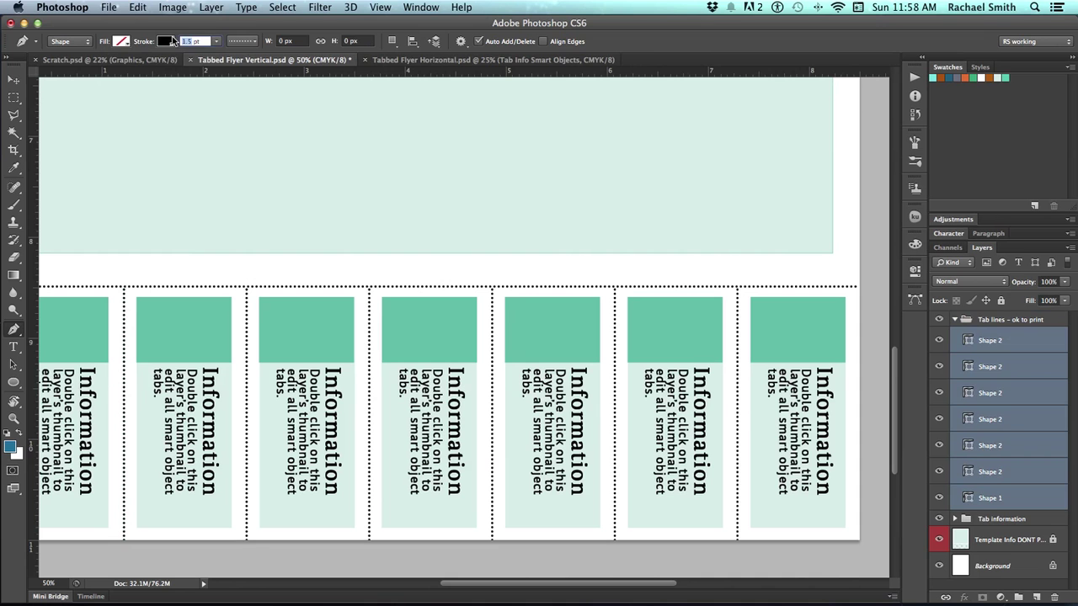
text(1)
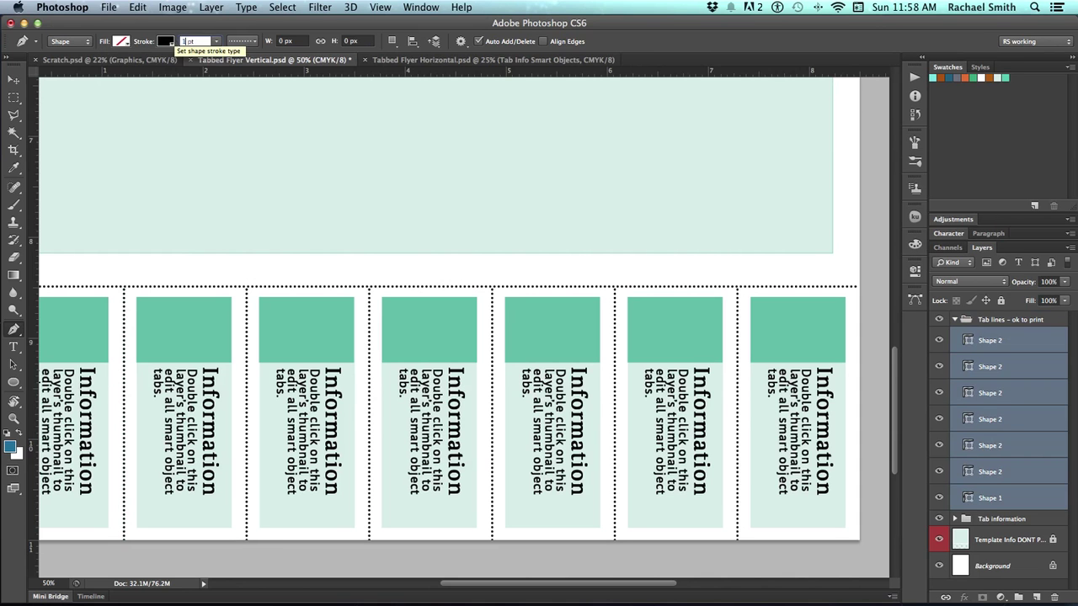
key(Return)
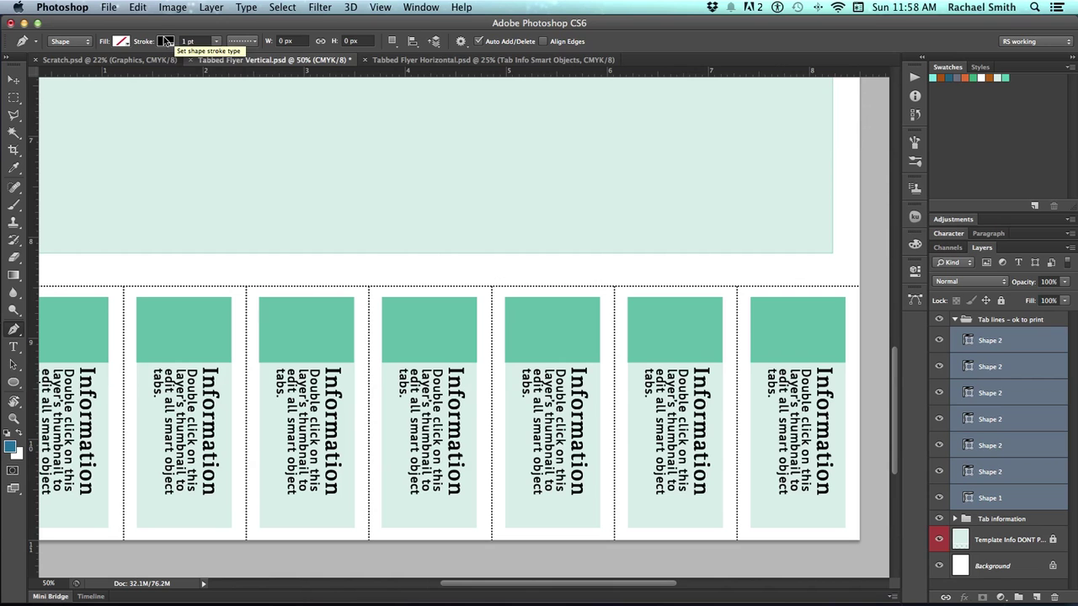
Step: Change the stroke style to dashed, dismiss the layer alert, and collapse the Tab lines group
click(240, 43)
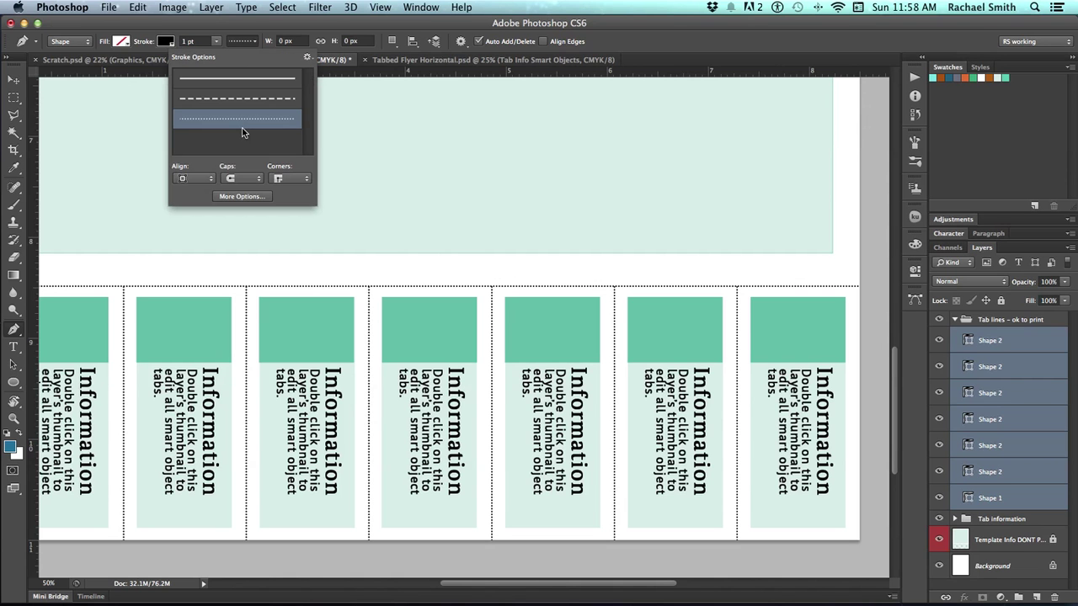
click(243, 99)
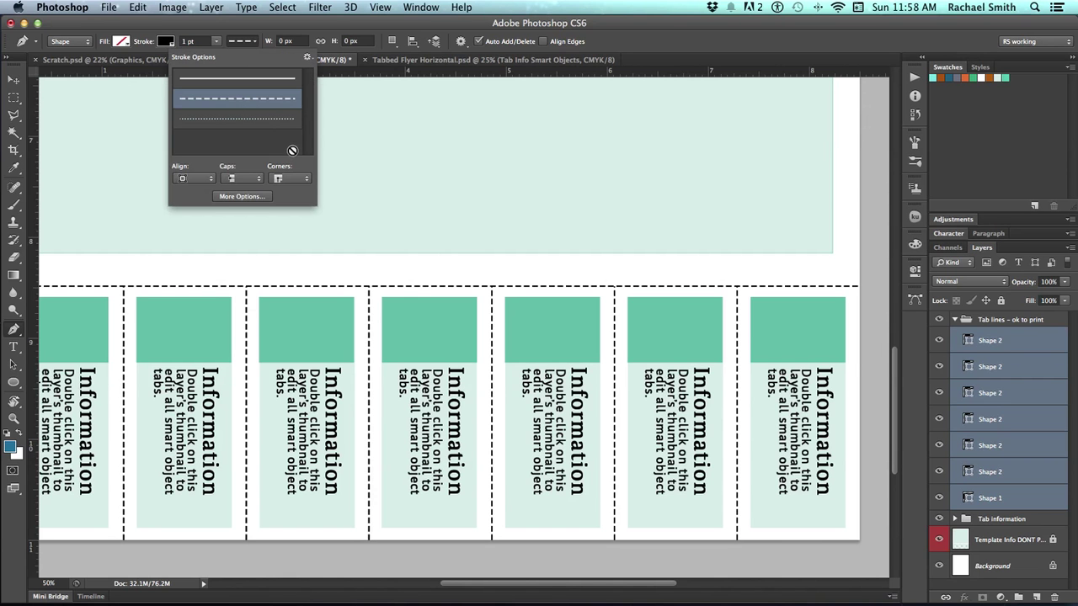
click(895, 250)
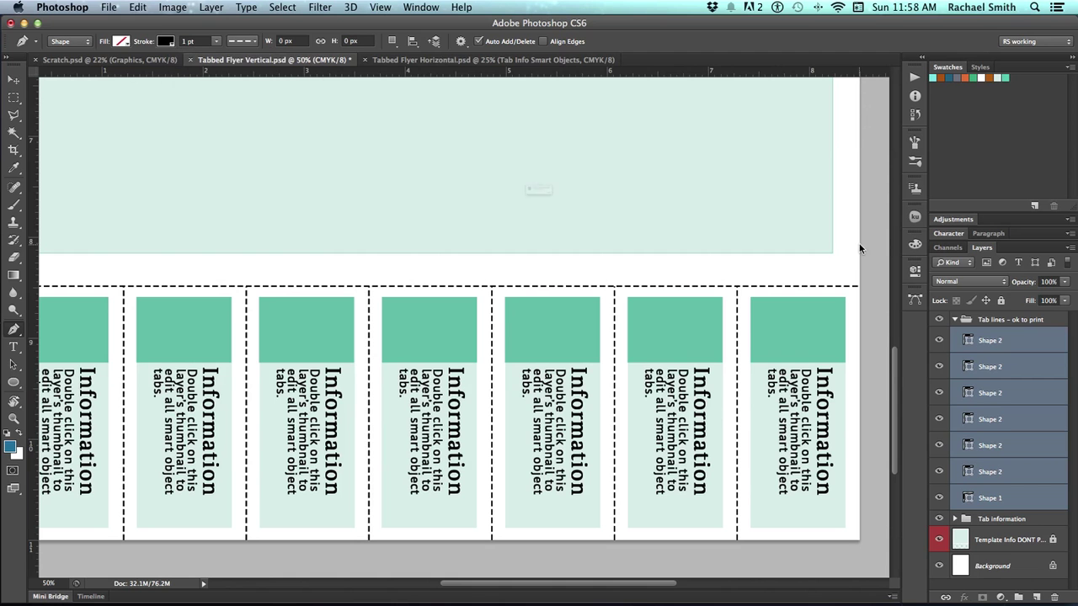
click(637, 224)
click(956, 321)
scroll(792, 380, right, 5)
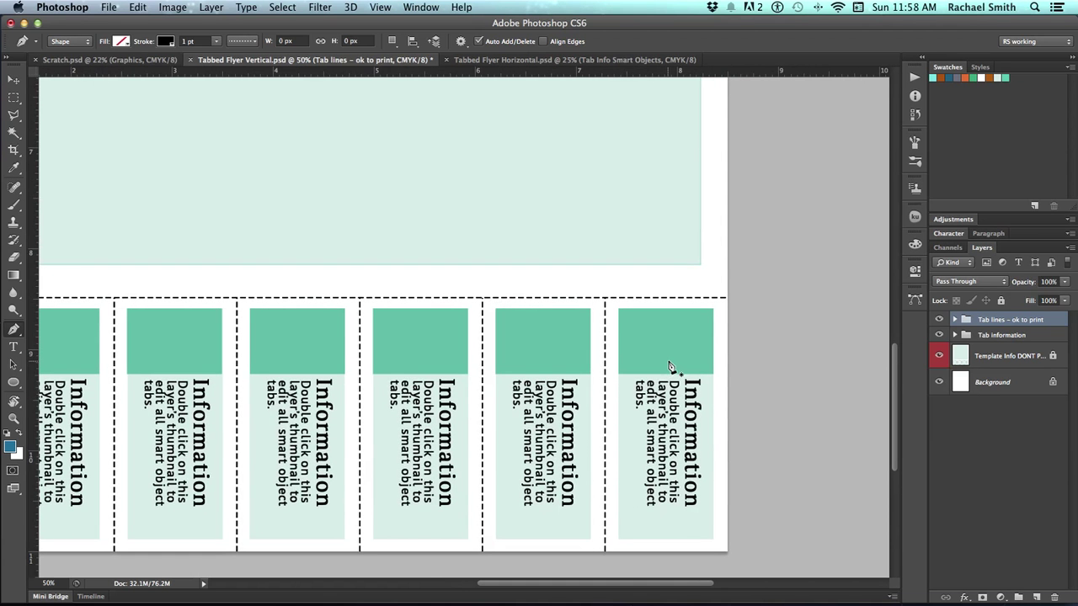
key(v)
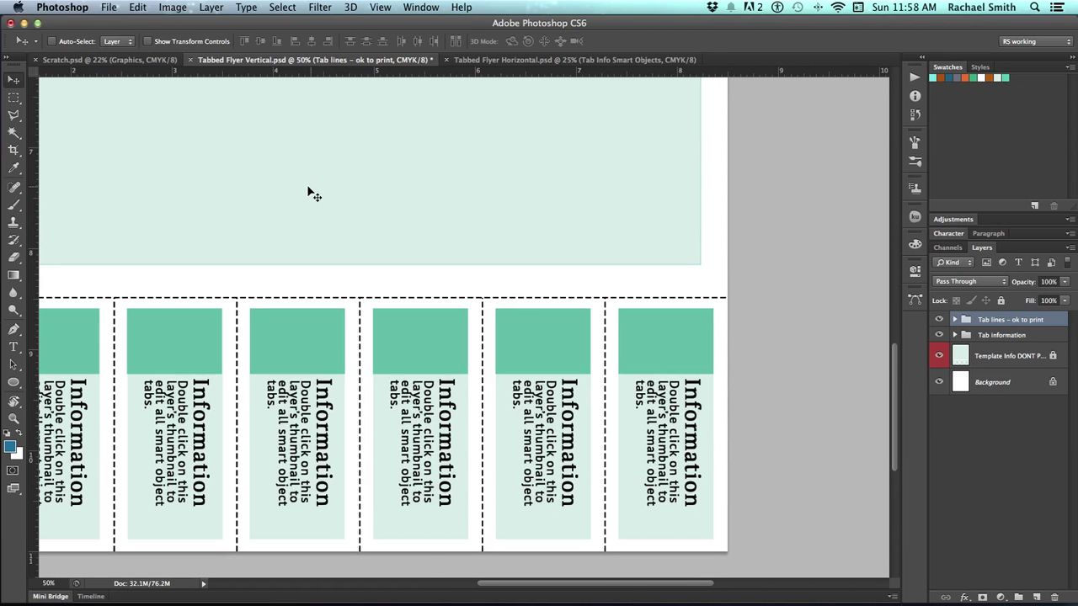
click(108, 59)
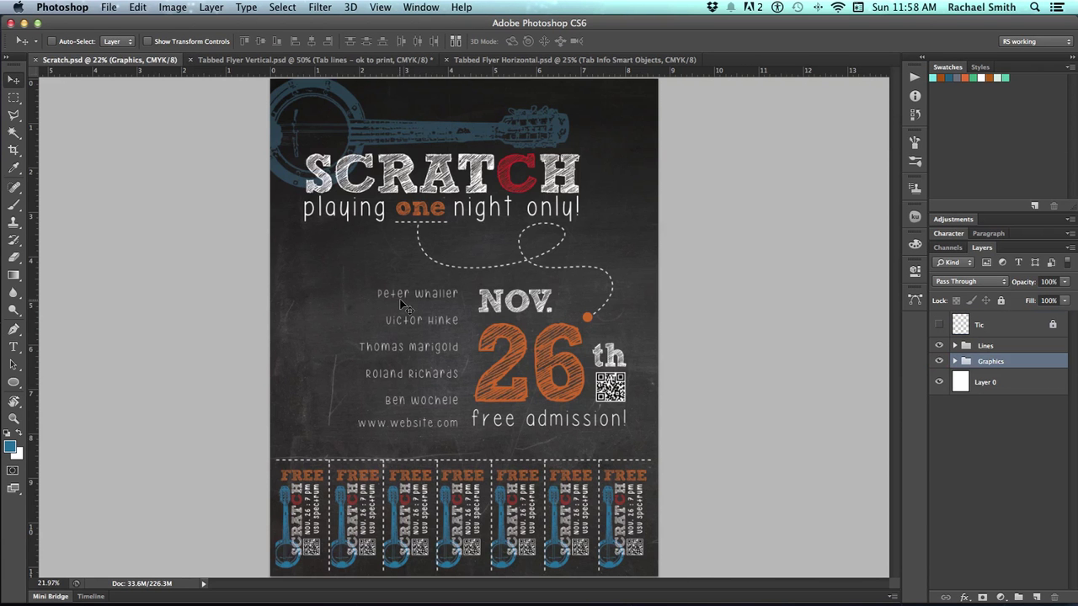
key(z)
click(489, 488)
click(488, 489)
click(487, 490)
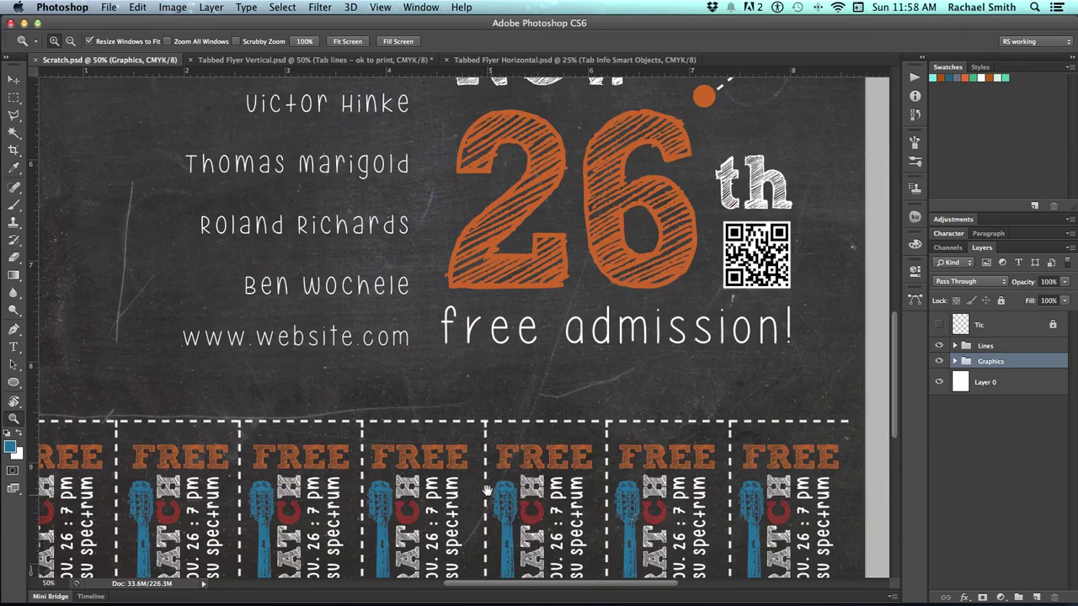
drag(487, 490, 473, 362)
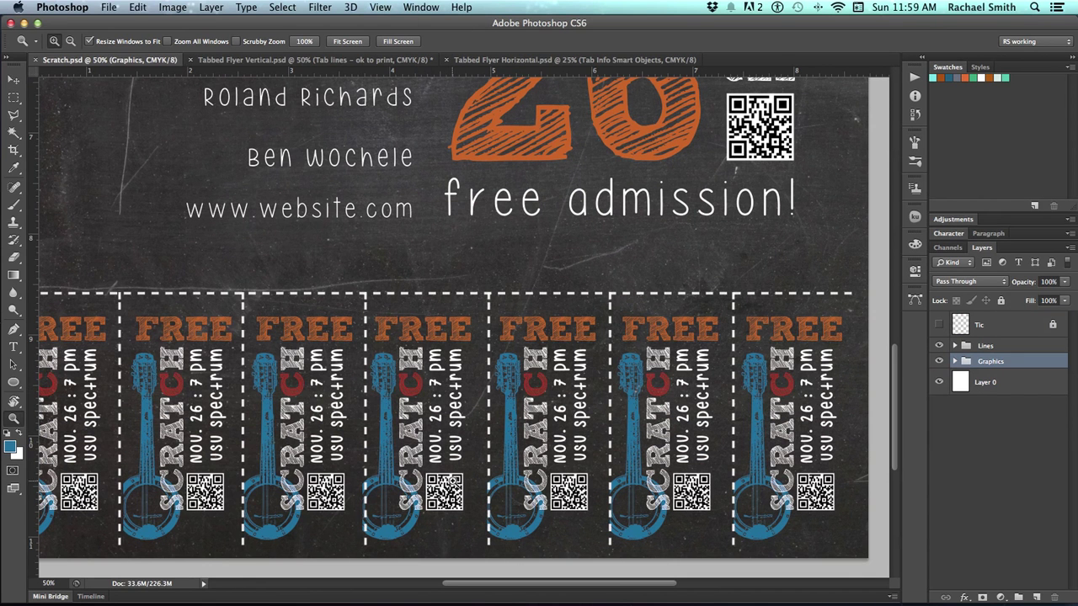
alt+click(510, 405)
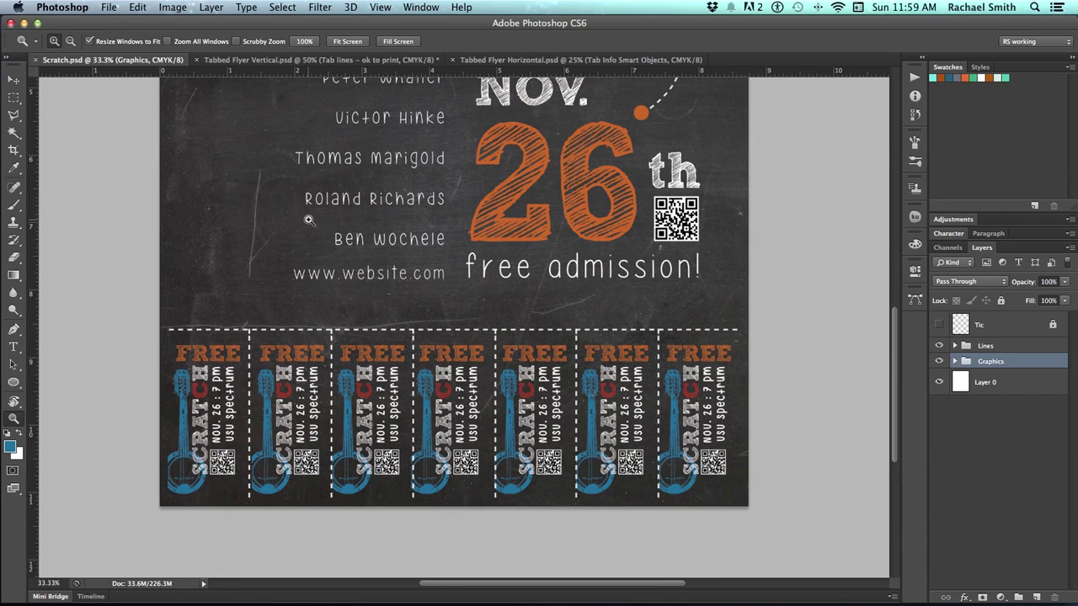
click(253, 60)
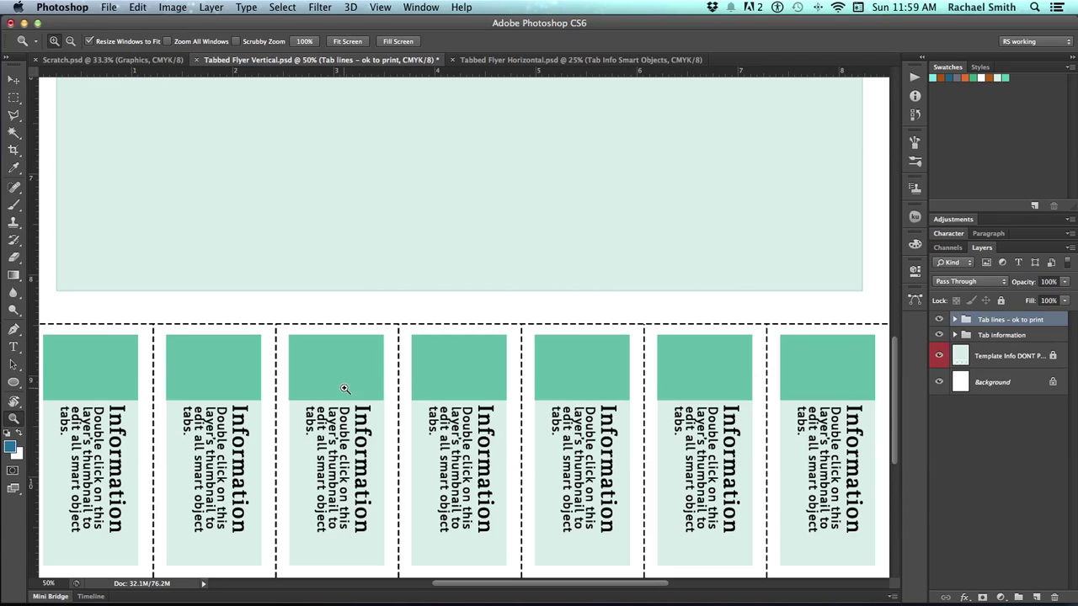
scroll(344, 388, down, 3)
scroll(344, 388, left, 2)
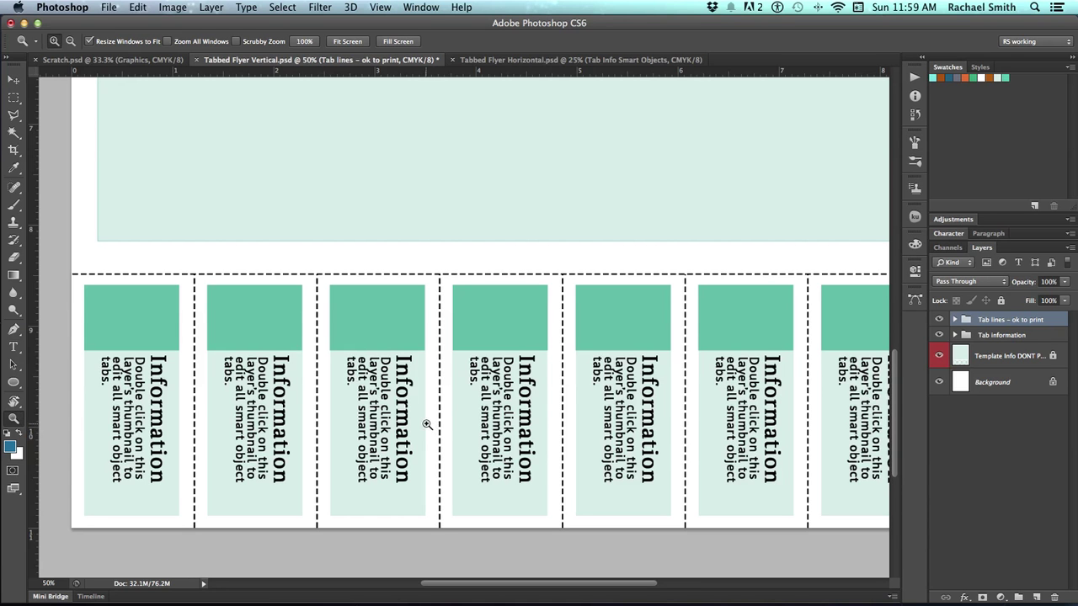
drag(424, 390, 420, 404)
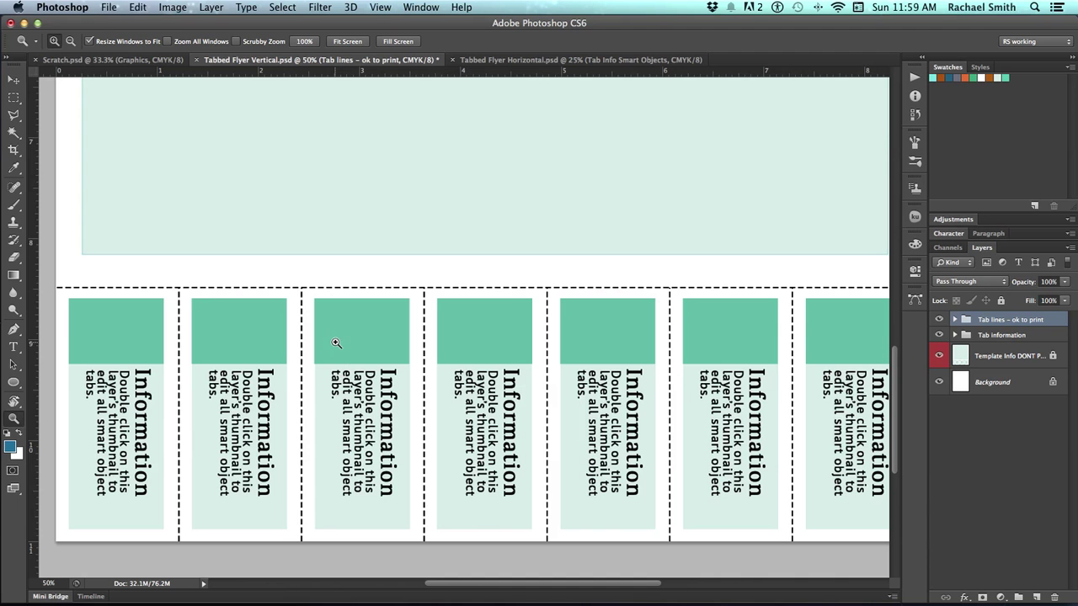
alt+click(427, 342)
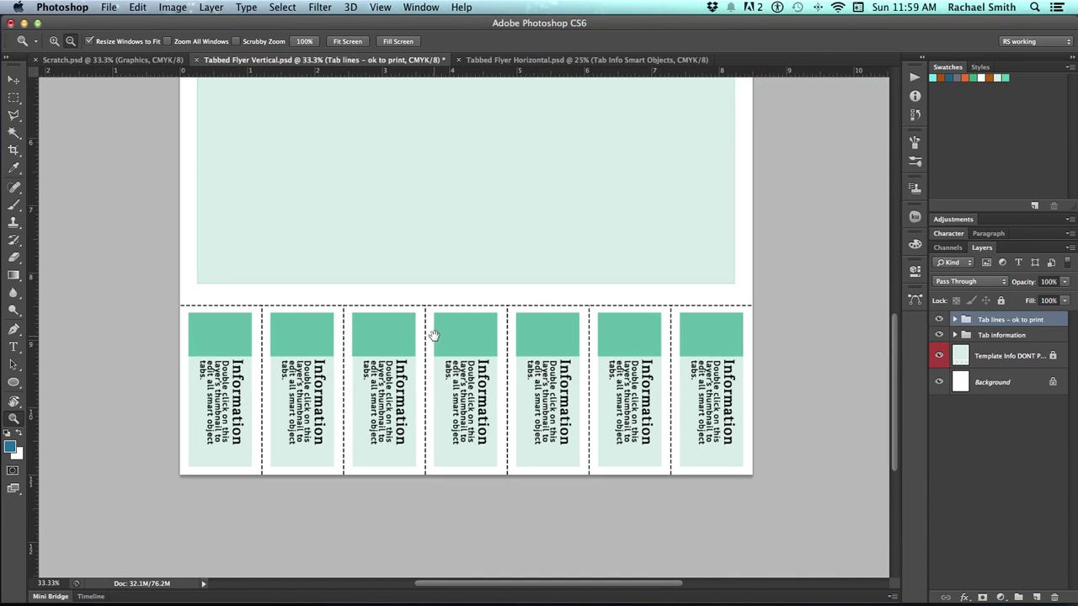
drag(417, 393, 414, 402)
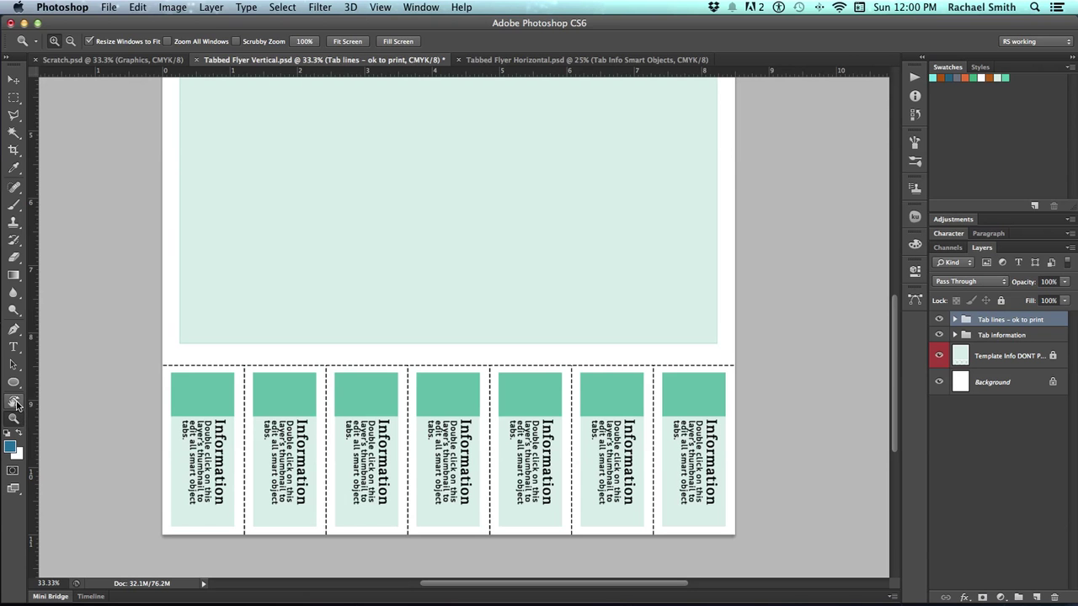
click(15, 404)
drag(140, 254, 421, 506)
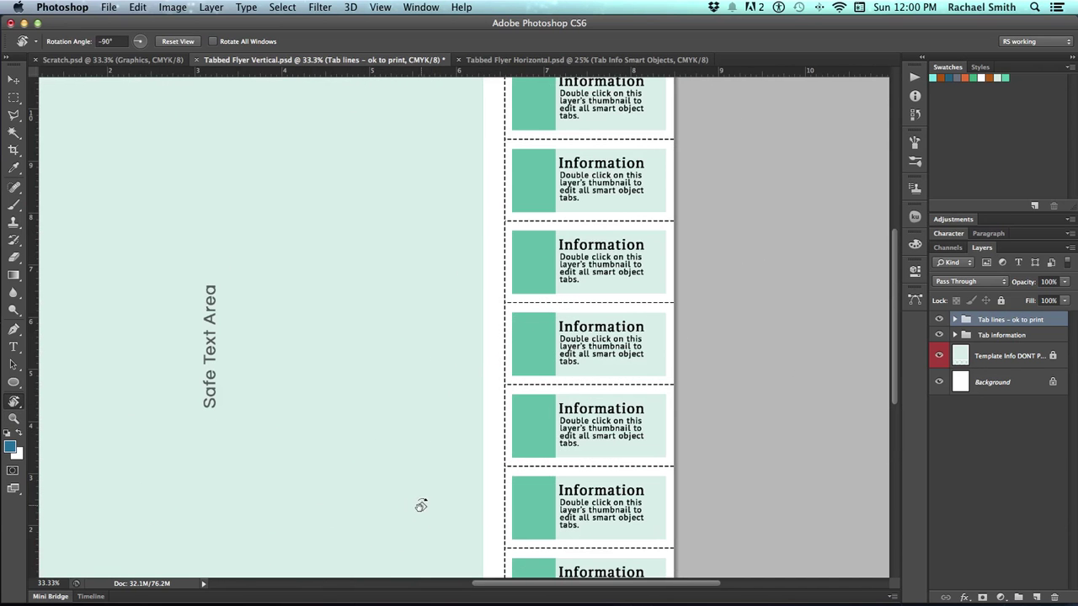
scroll(414, 392, up, 3)
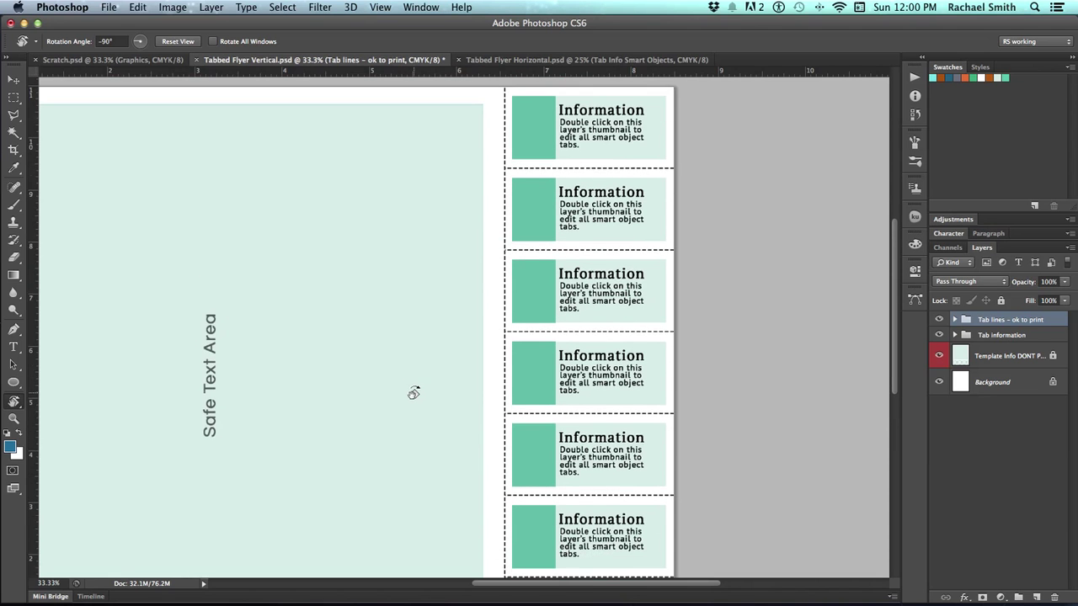
scroll(413, 393, down, 3)
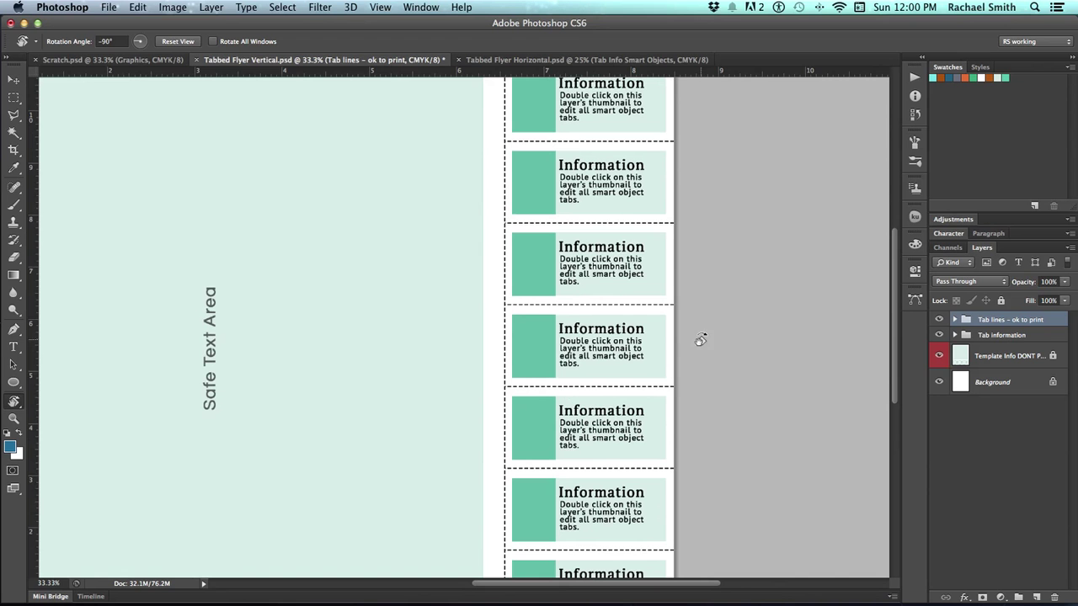
drag(175, 261, 503, 166)
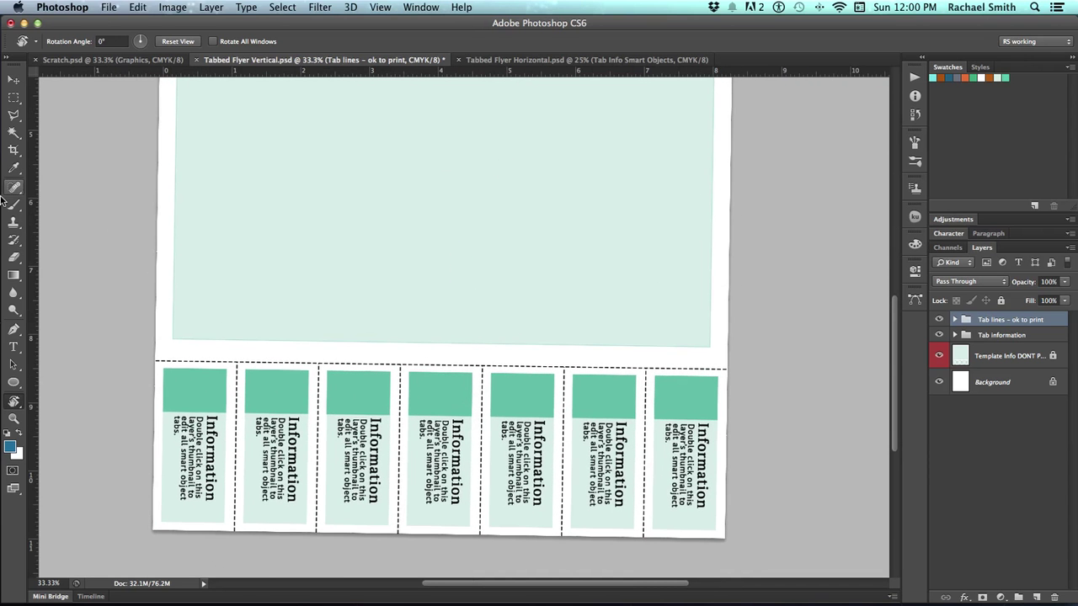
Step: Reset the view rotation, then with the Move tool expand Tab information and select the first Information layer
click(165, 43)
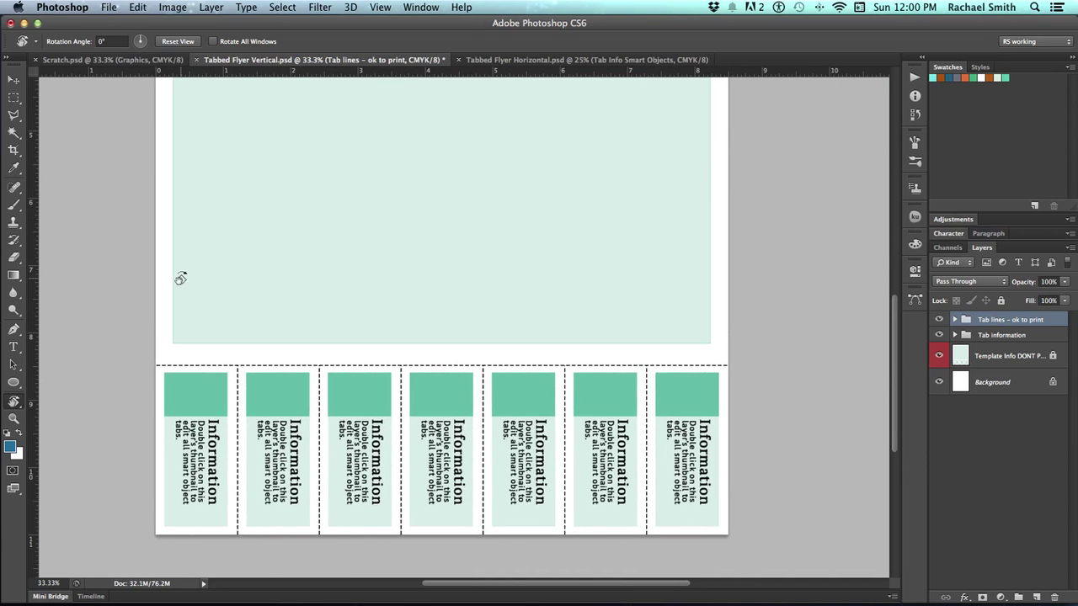
scroll(172, 284, up, 3)
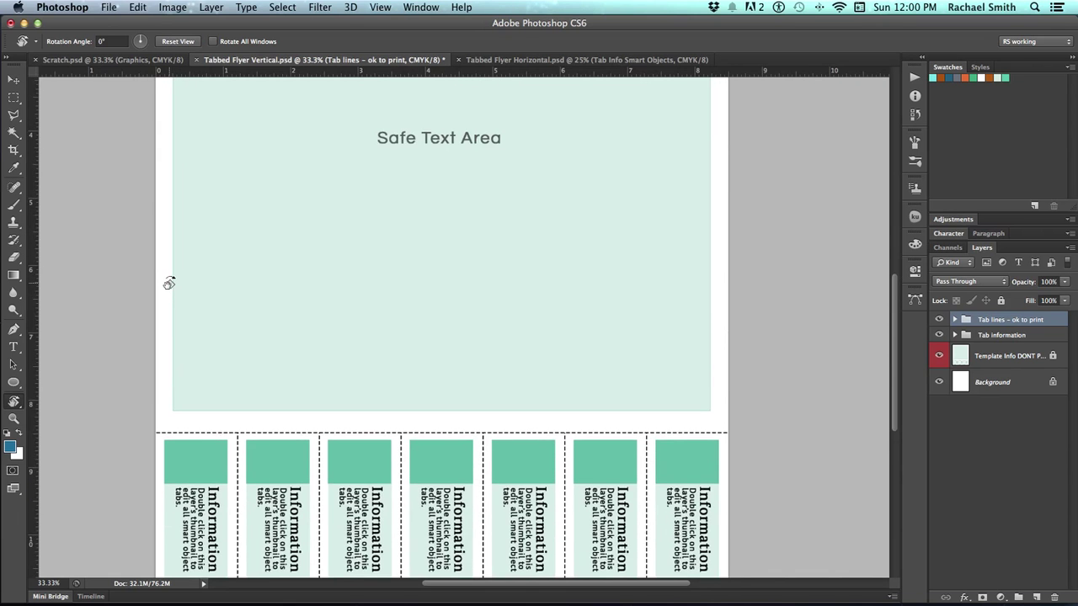
scroll(170, 284, down, 3)
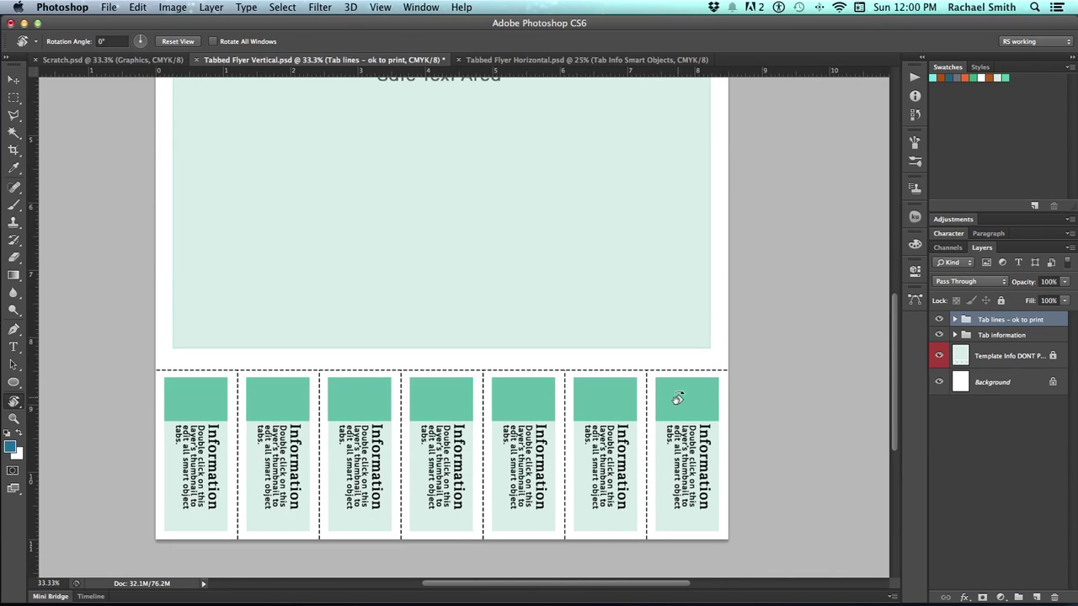
key(v)
click(689, 462)
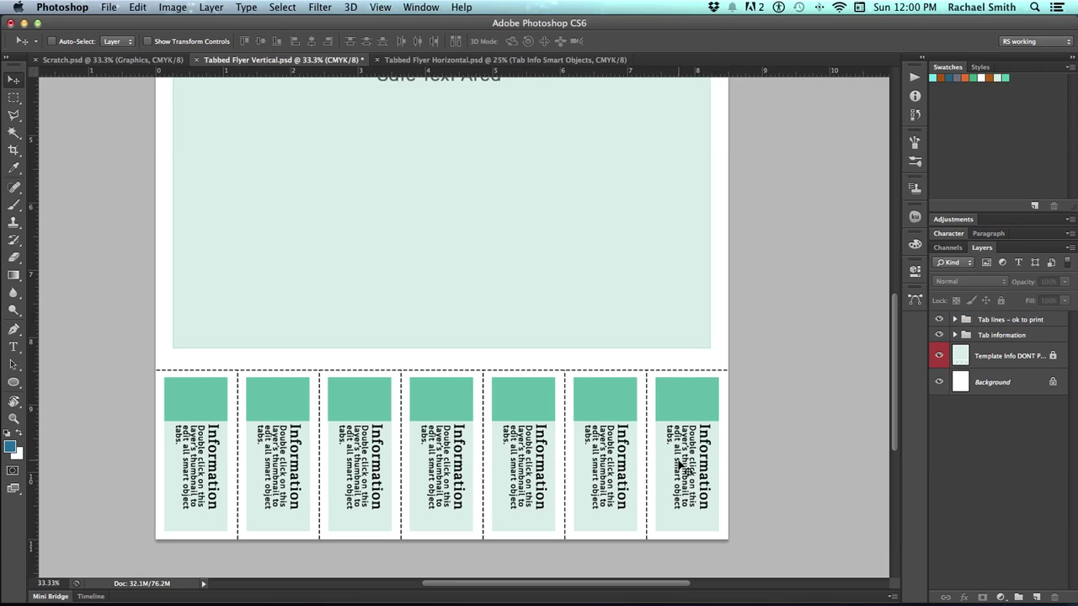
click(955, 335)
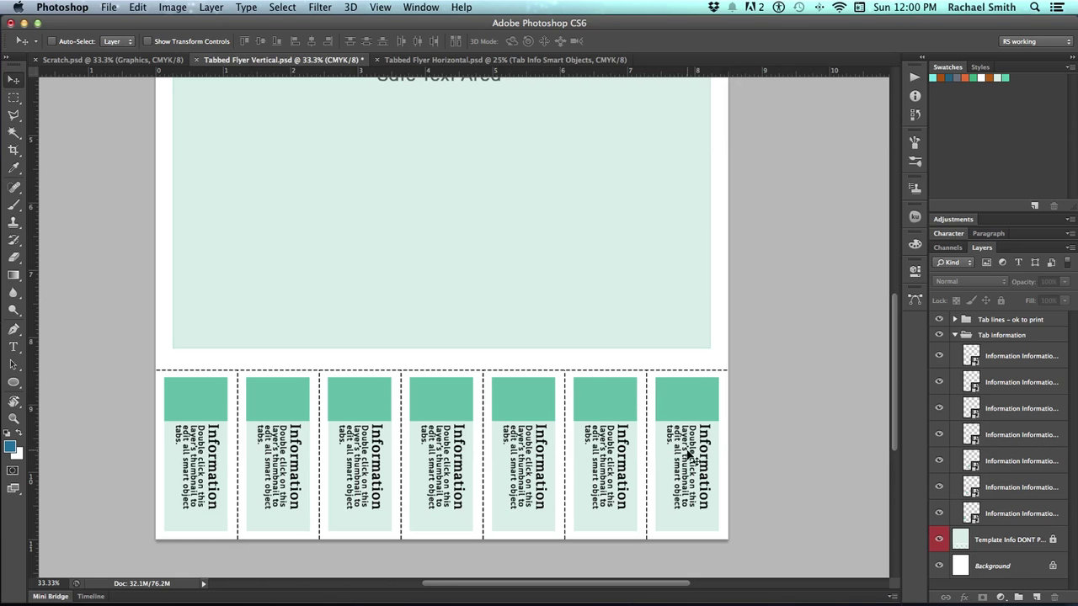
click(974, 360)
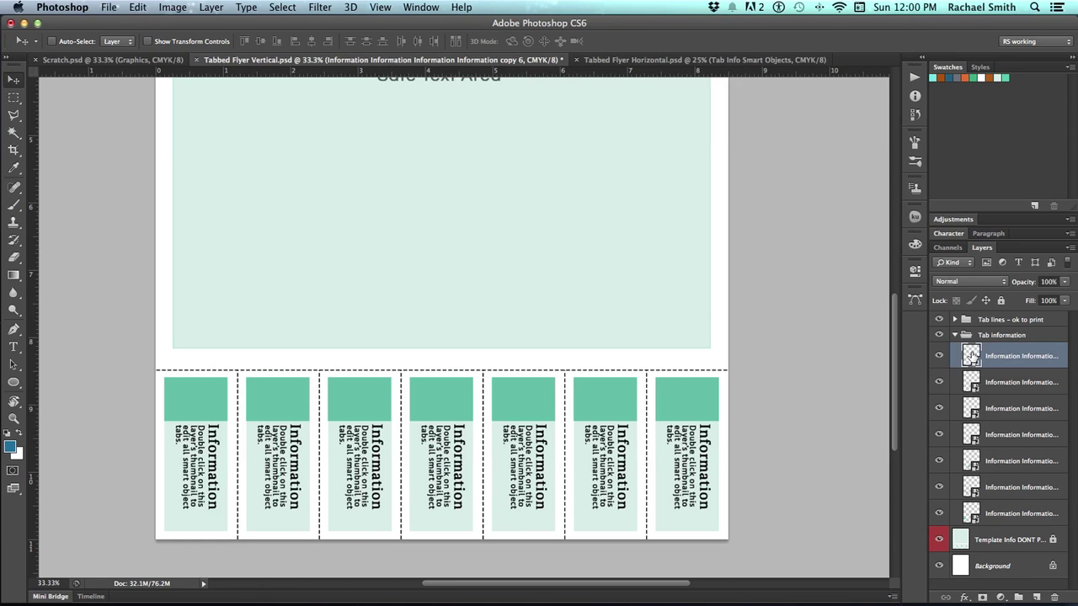
Step: Edit the tab smart object: delete the green Layer 2 copy, then save and close it
double_click(971, 356)
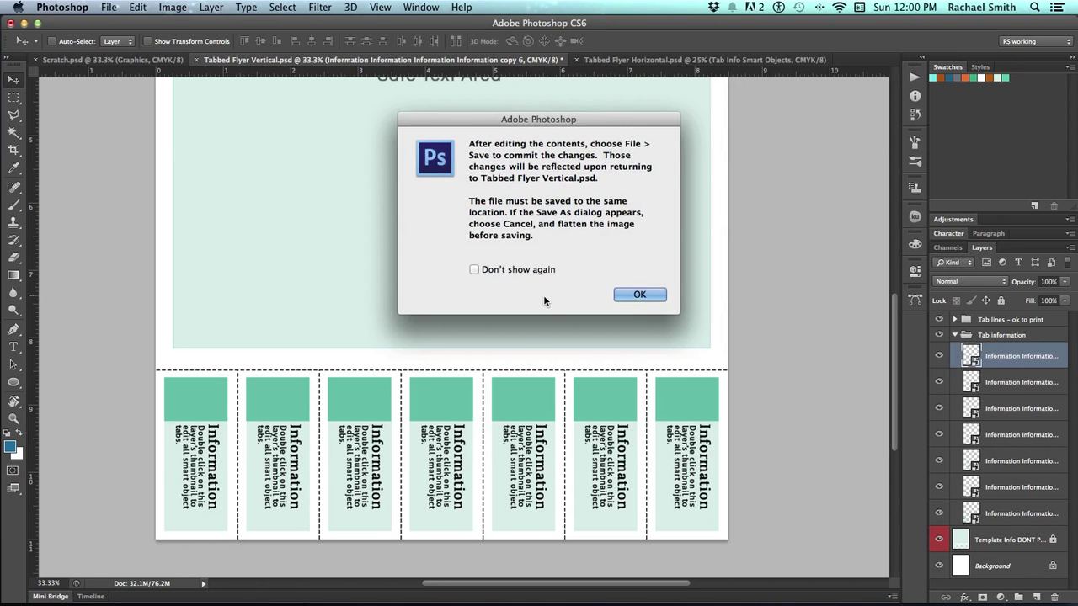
click(640, 294)
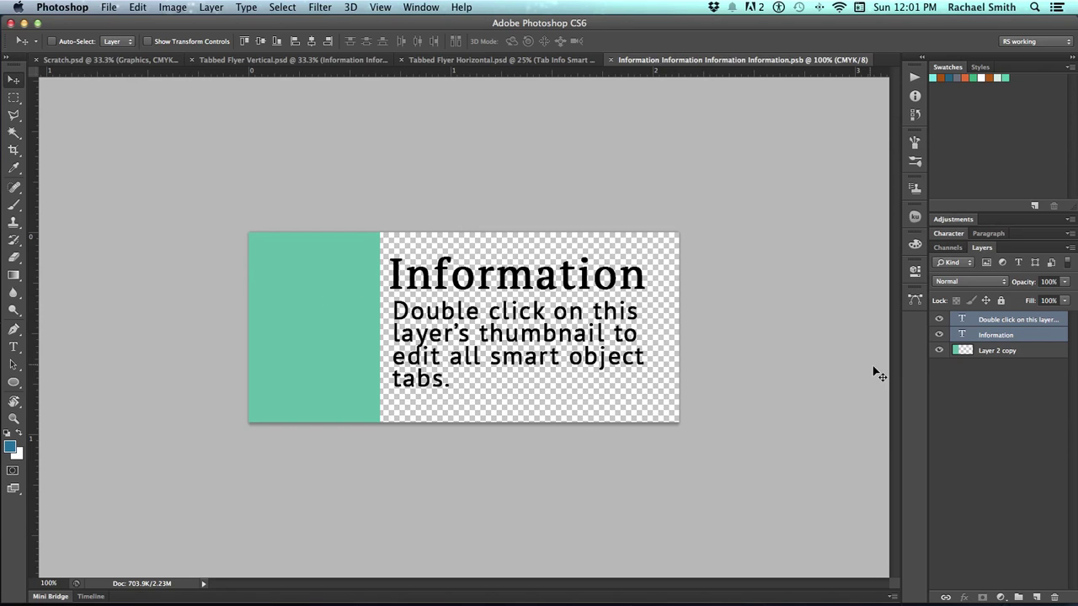
click(983, 352)
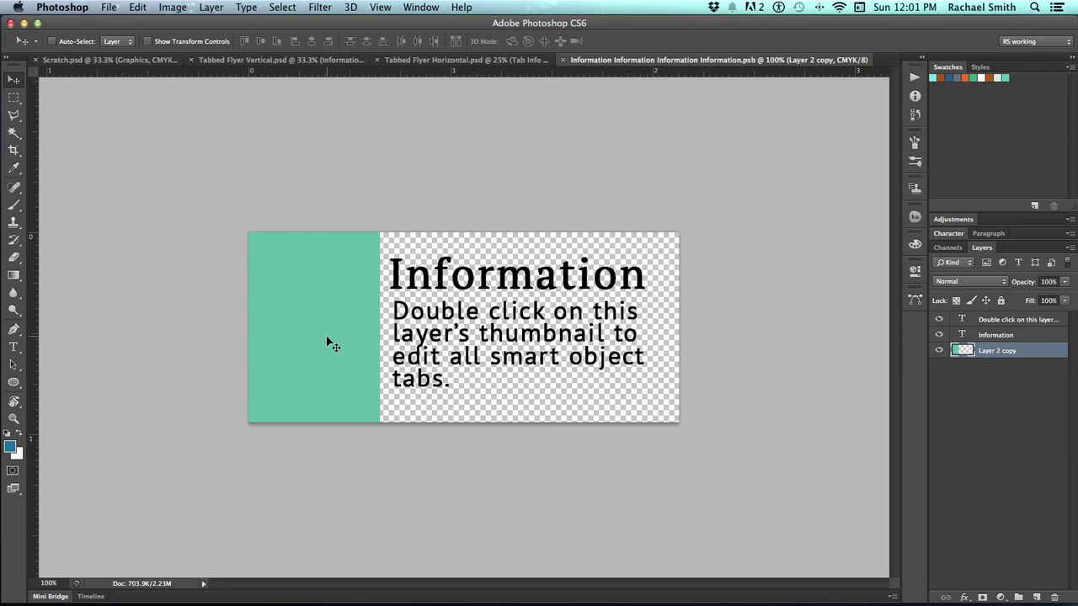
key(Delete)
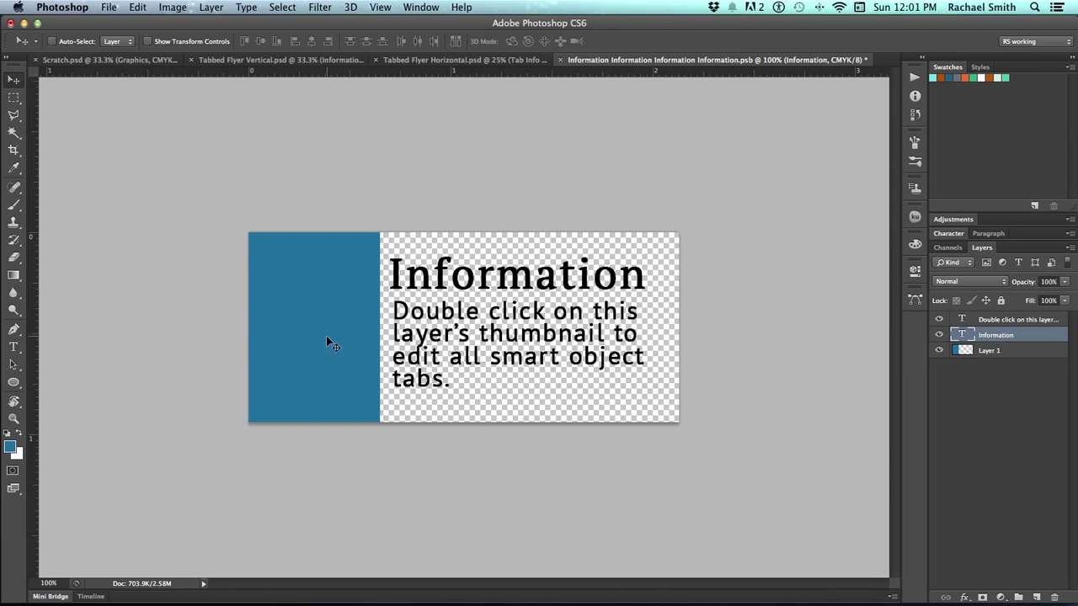
key(super+s)
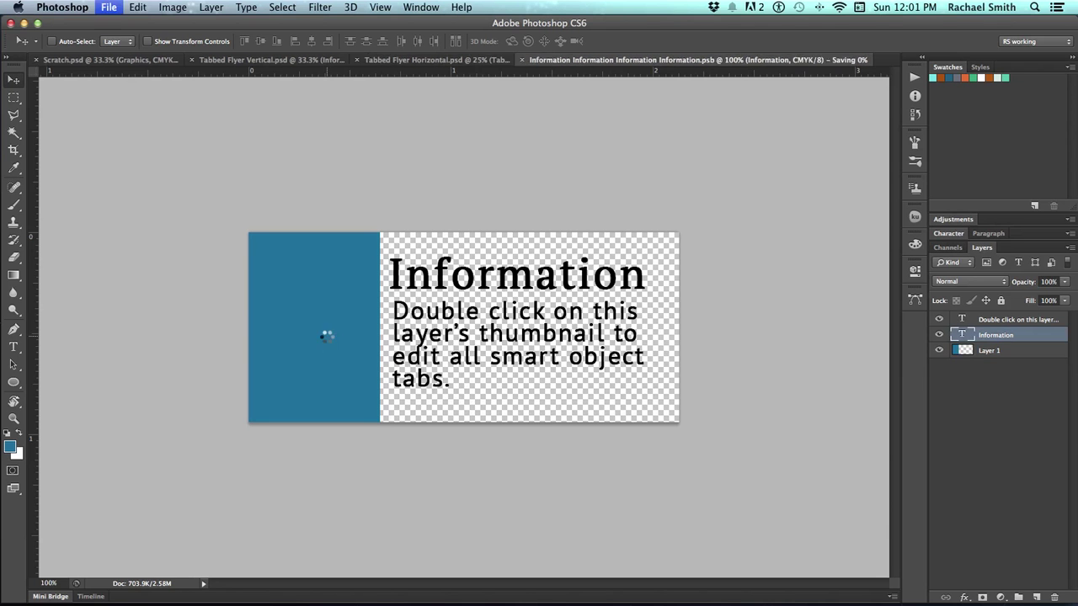
key(super+w)
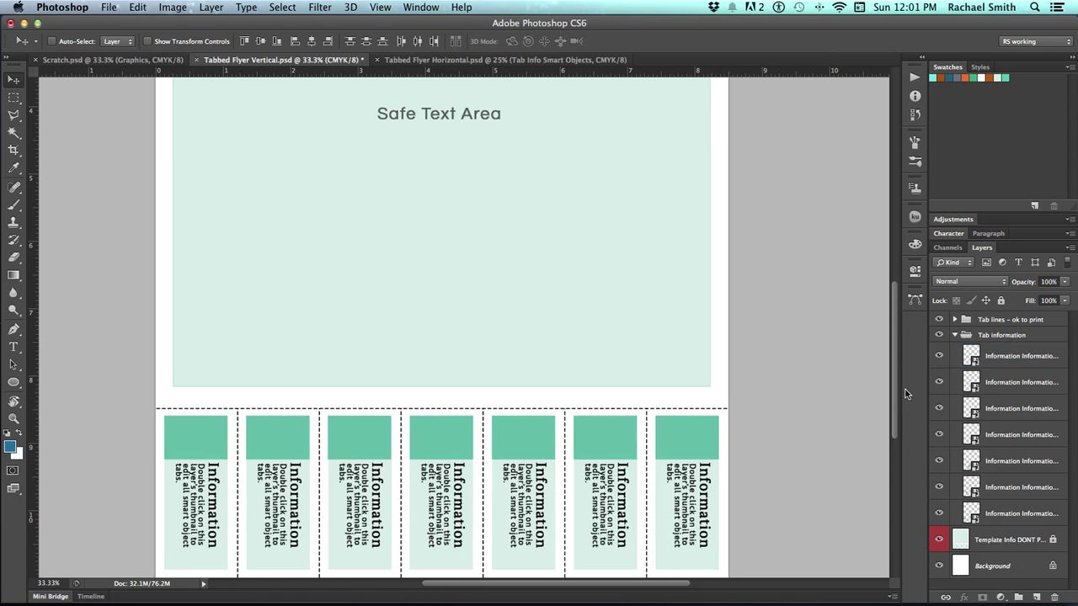
Step: Zoom out and rotate the vertical flyer 90° CCW with Image > Image Rotation
key(z)
alt+click(665, 303)
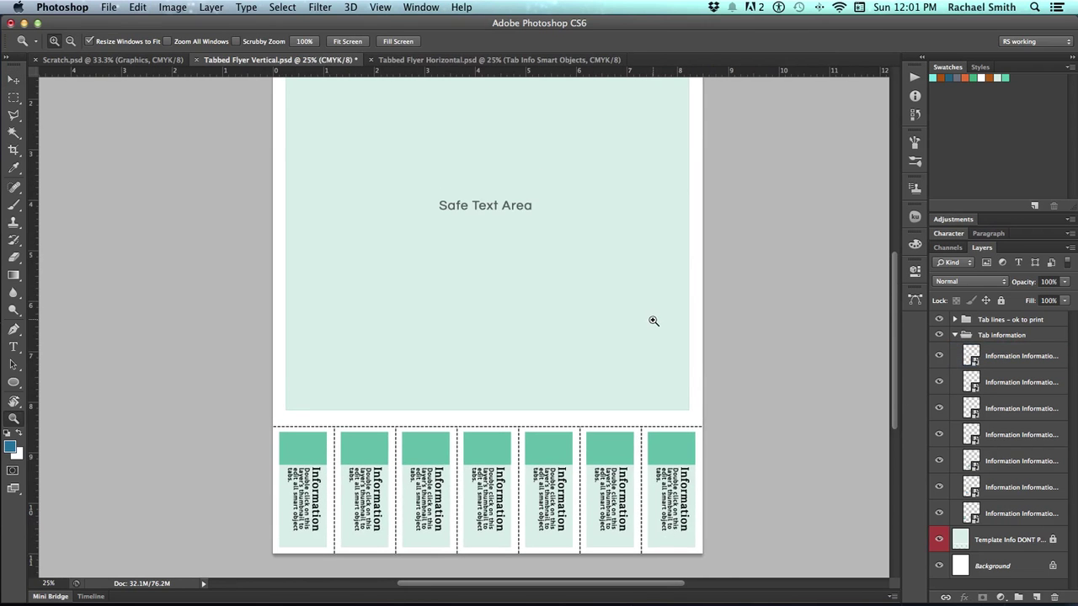
scroll(654, 321, down, 1)
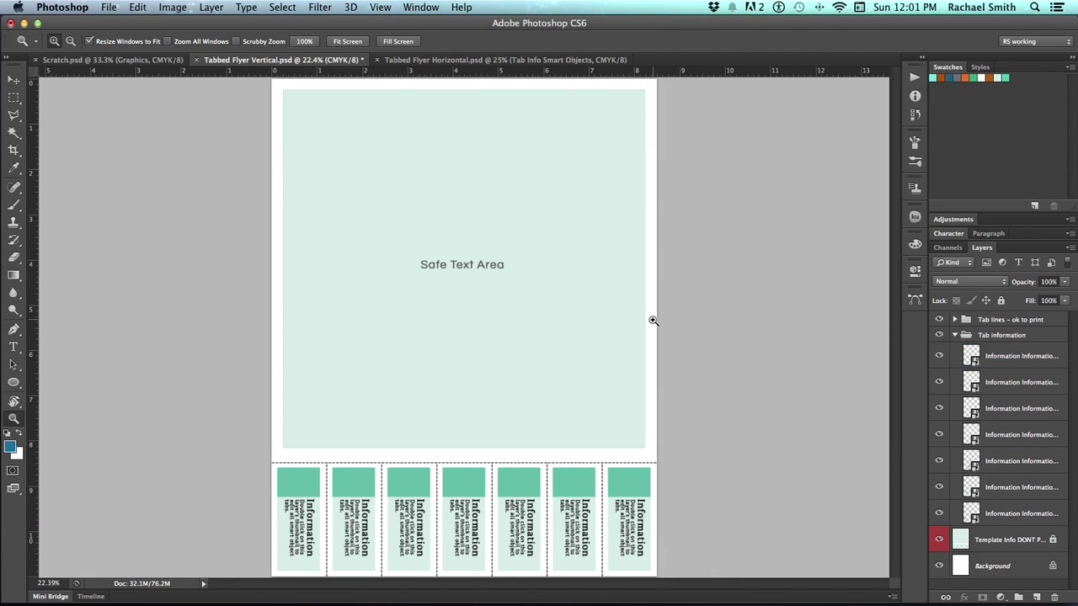
click(107, 6)
mouse_move(168, 5)
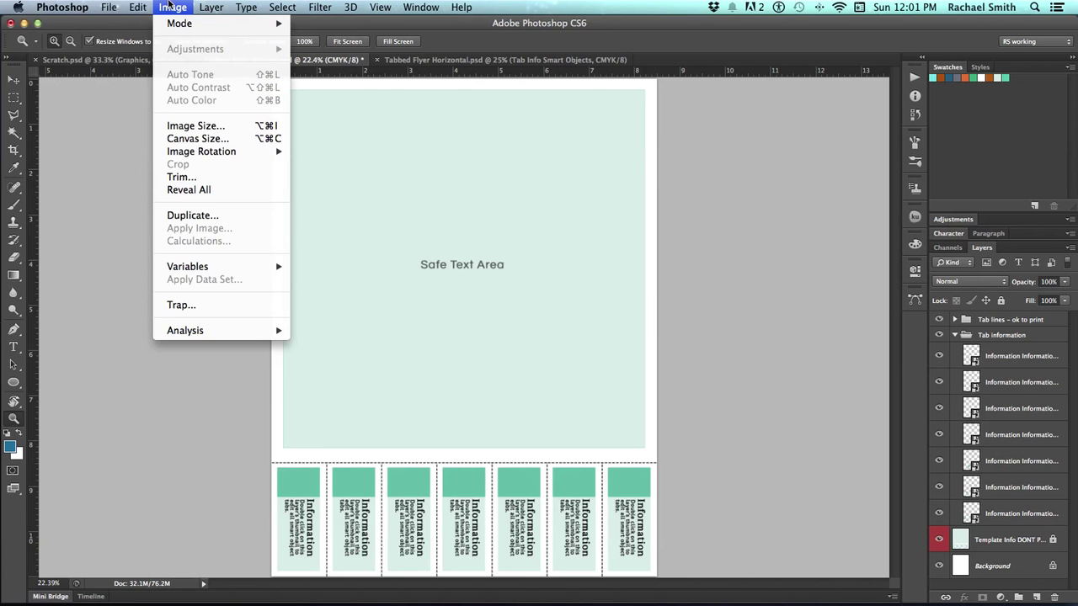
mouse_move(199, 155)
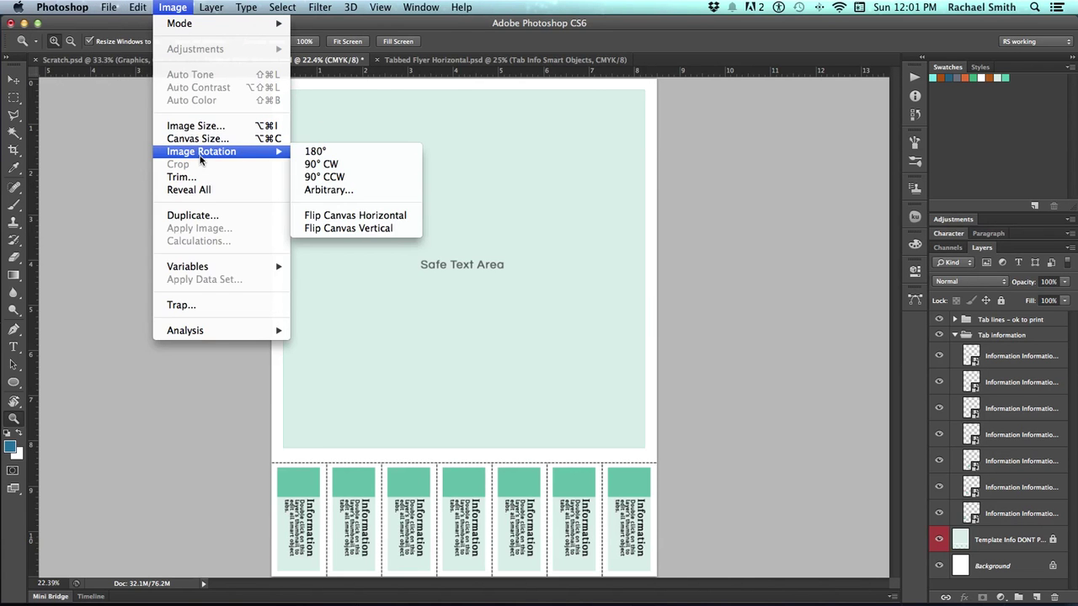
click(331, 176)
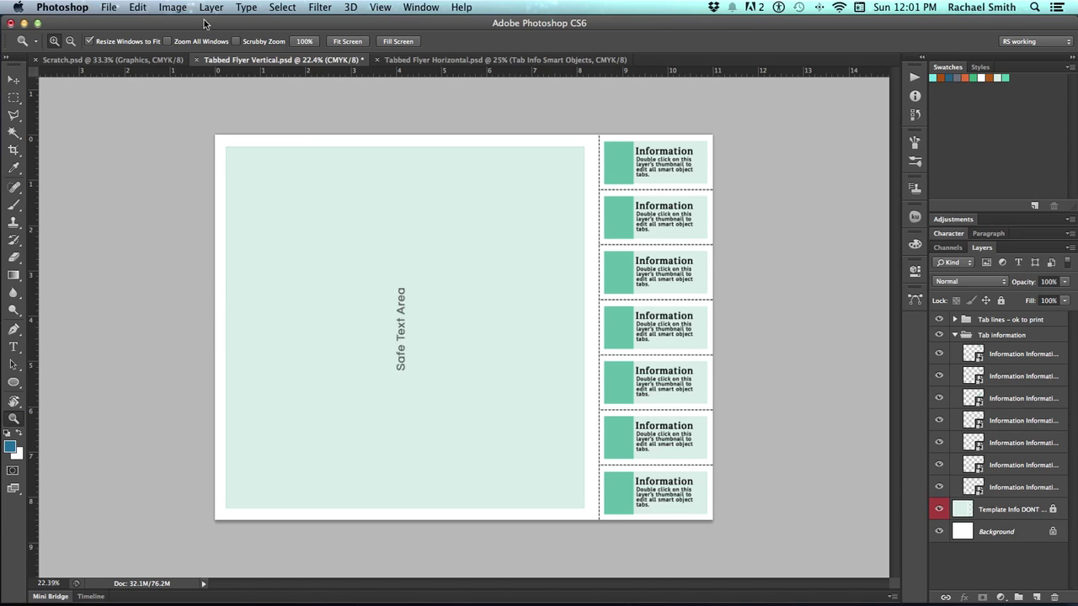
Step: Rotate the Tabbed Flyer Horizontal document 90° counter-clockwise
click(445, 61)
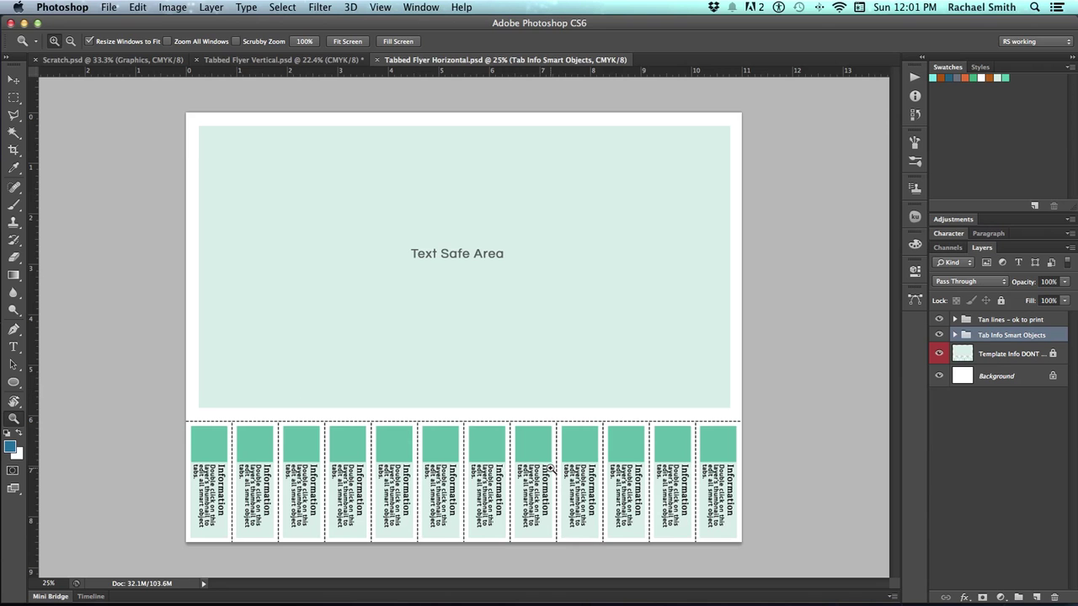
click(164, 7)
mouse_move(241, 153)
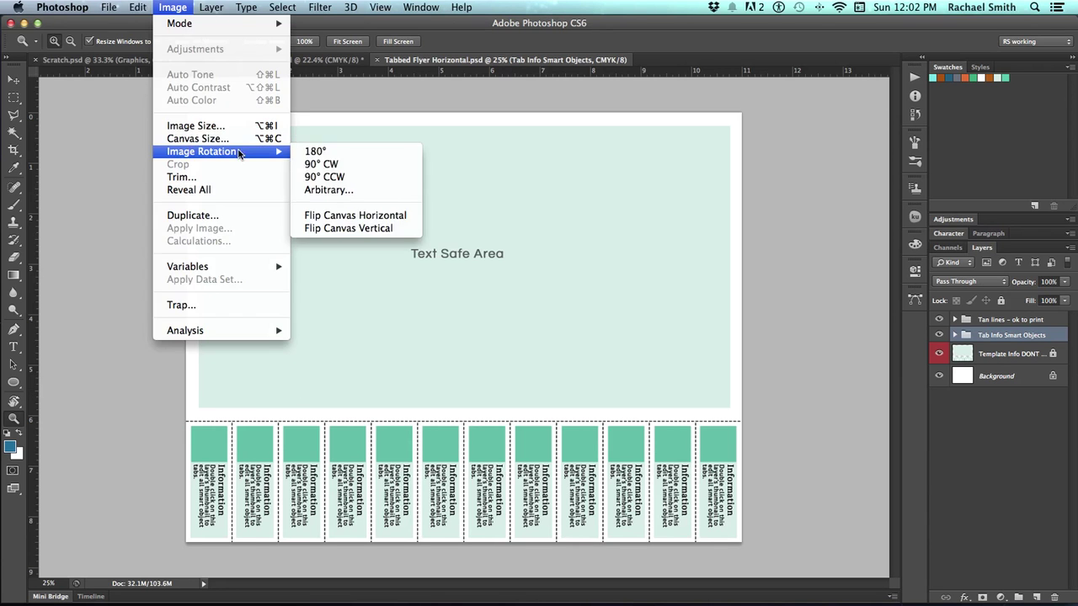
click(312, 176)
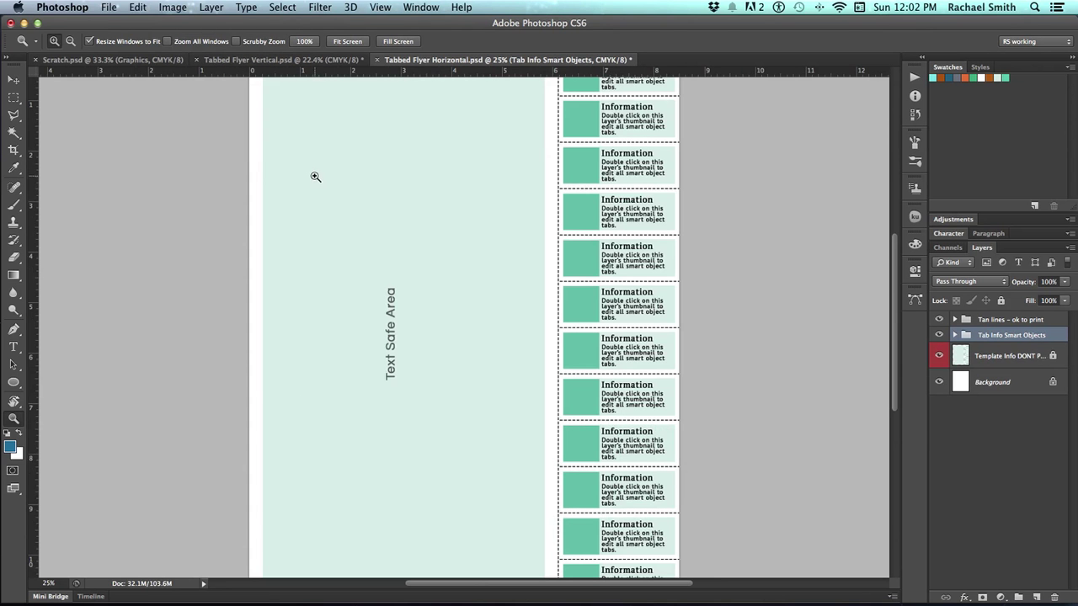
Step: Undo the rotation to restore landscape, then bring the Scratch.psd flyer forward
key(alt)
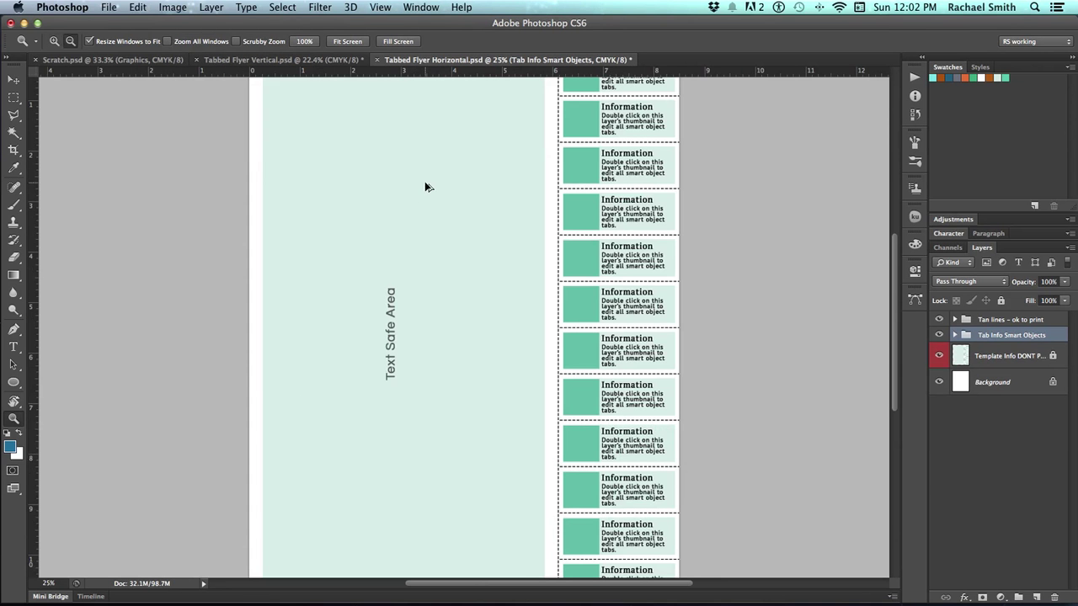
key(super+z)
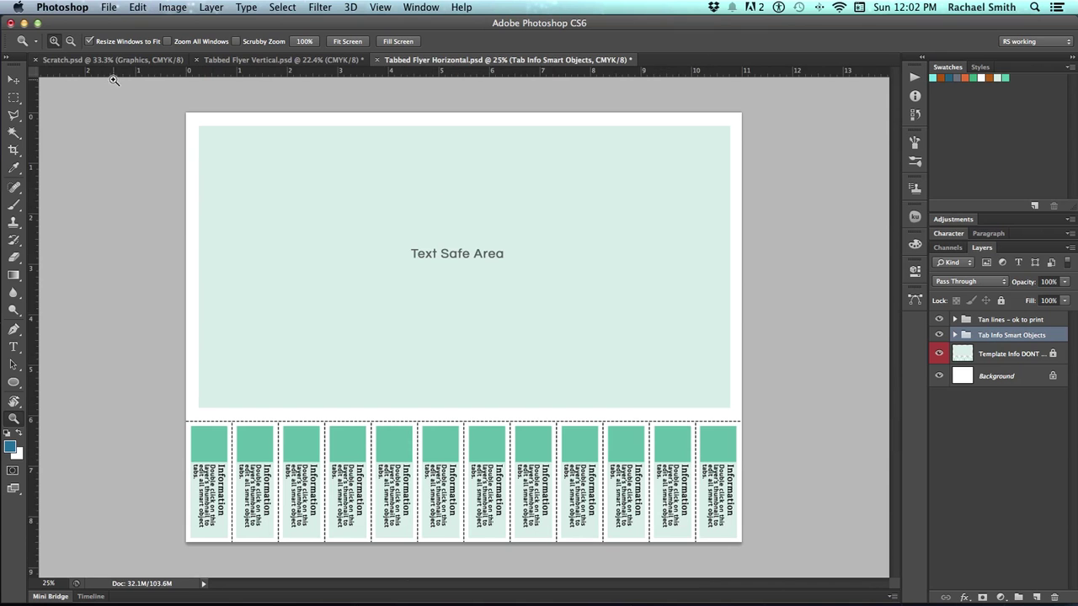
click(109, 59)
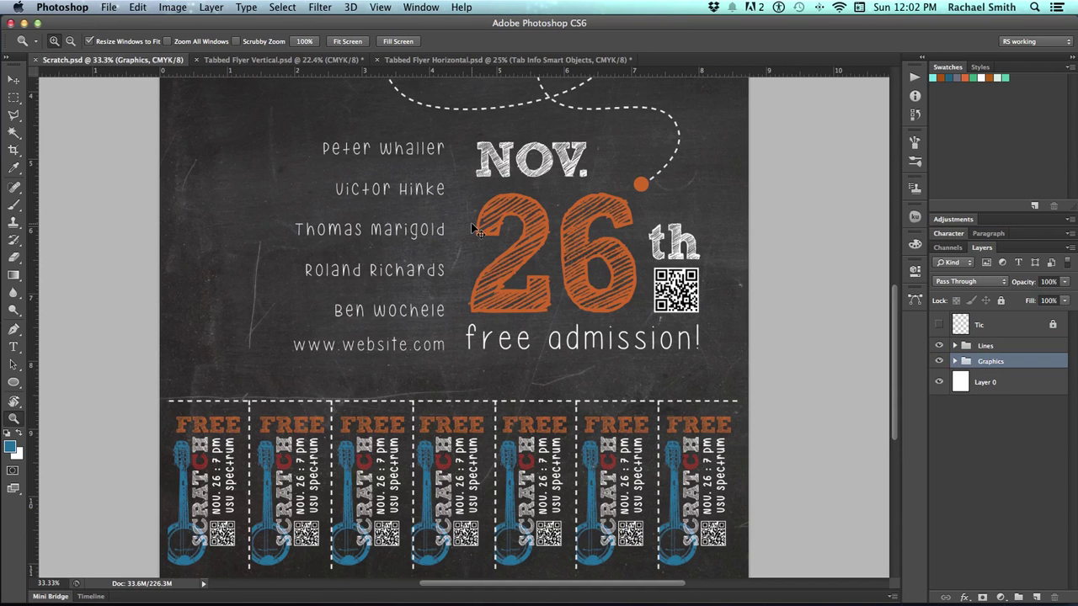
Step: Fit the Scratch flyer on screen and run Check Spelling from the Type tool, accepting no changes
key(super+0)
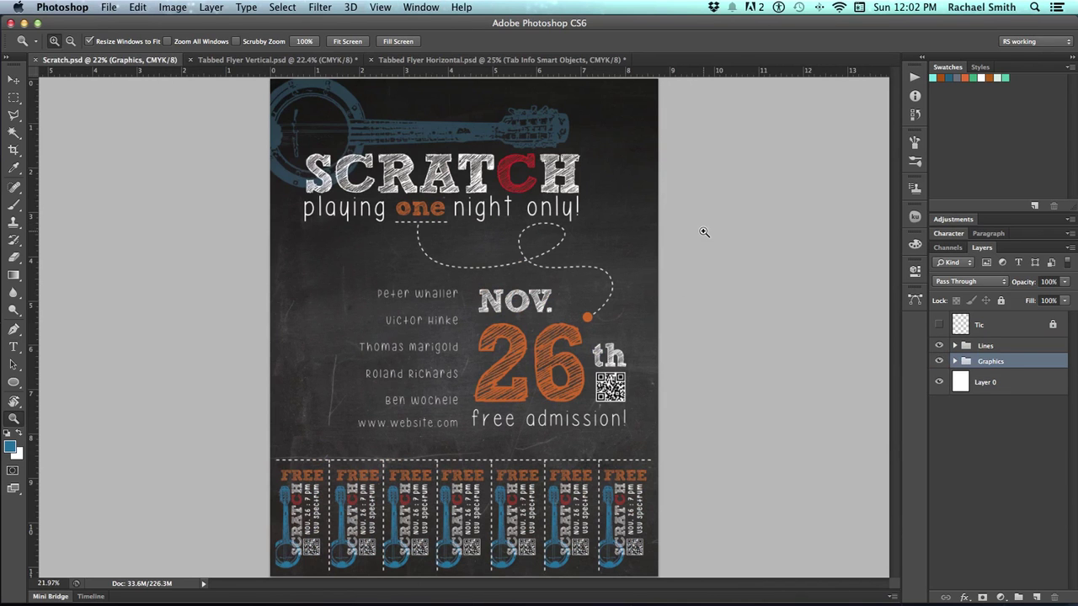
click(939, 346)
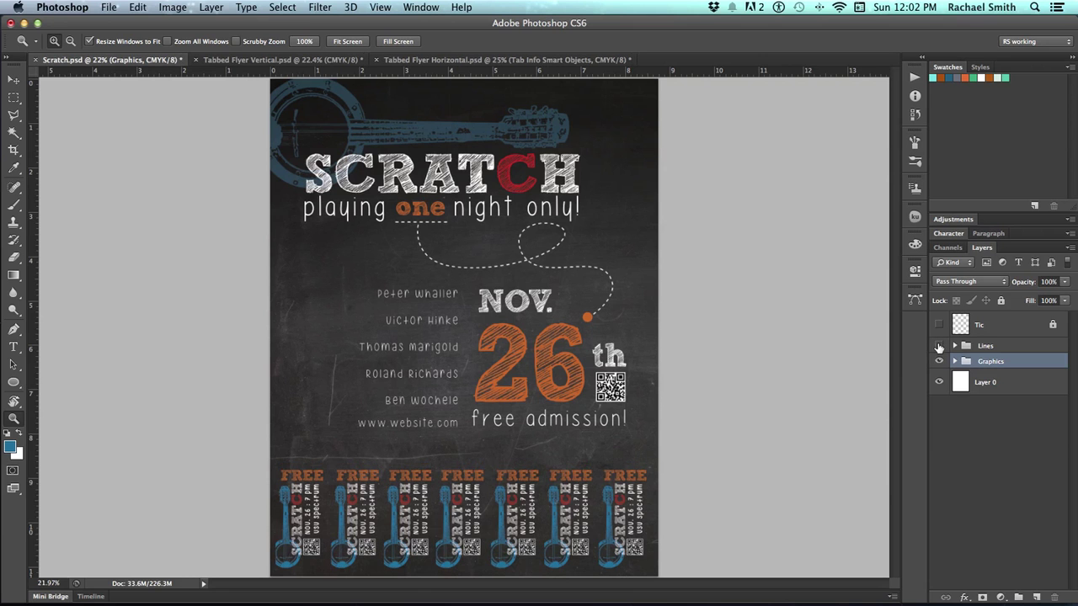
click(939, 345)
click(12, 346)
right_click(341, 289)
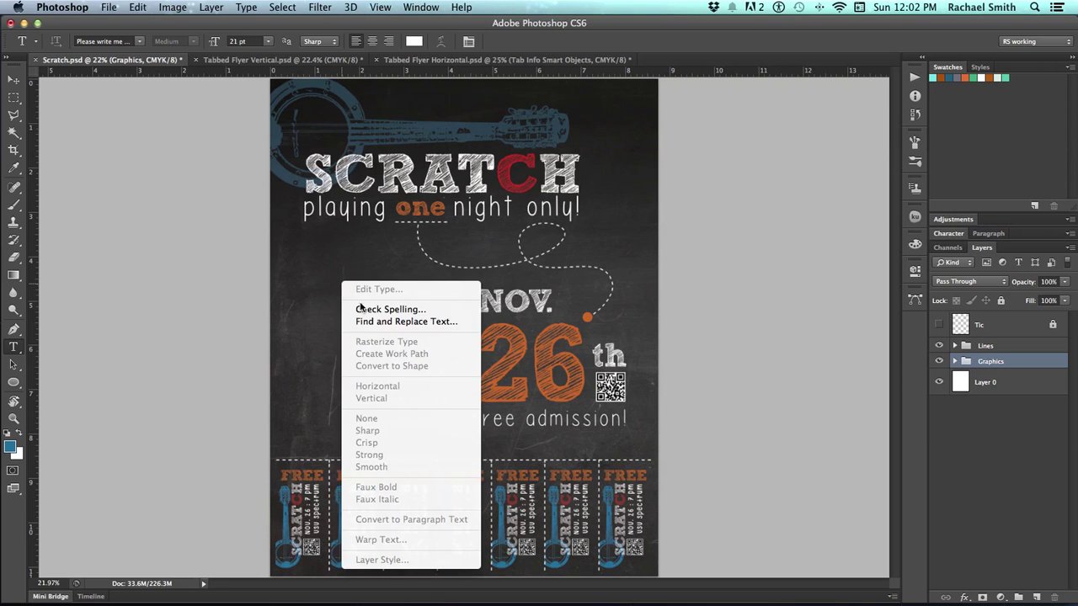
click(361, 309)
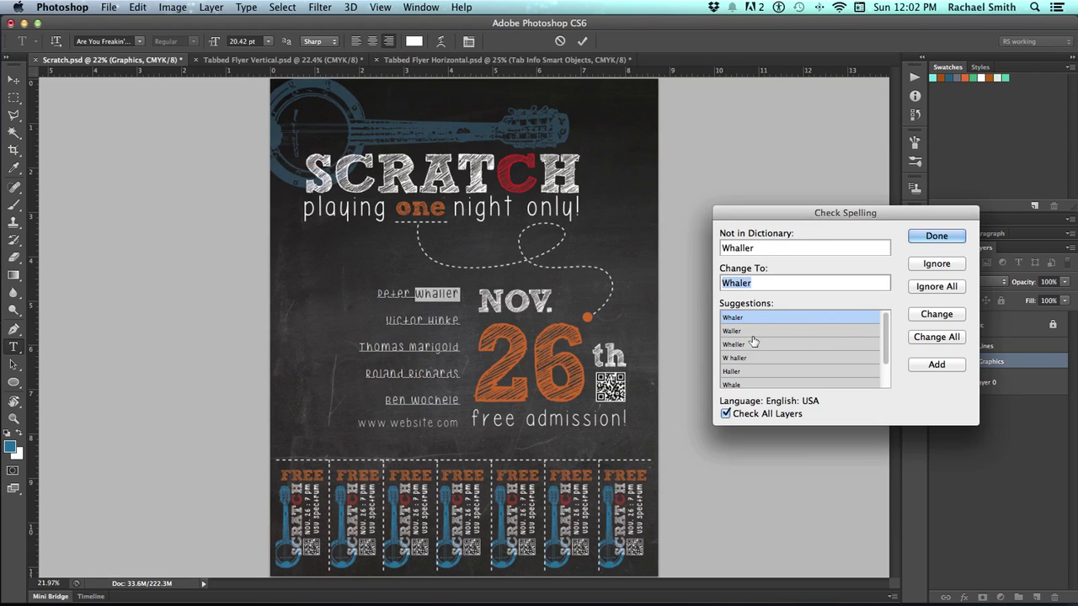
click(935, 240)
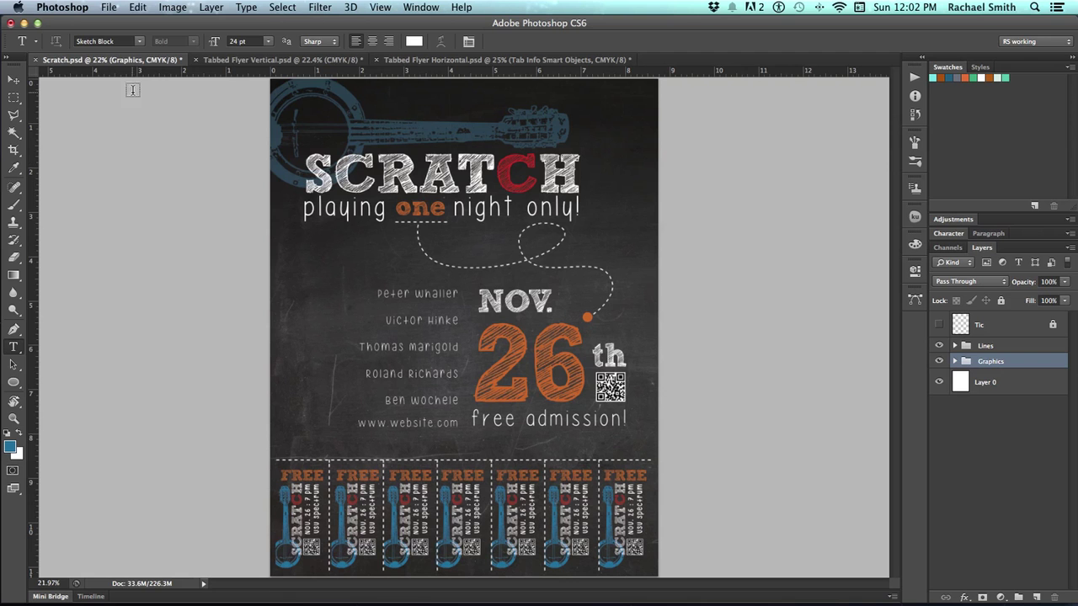
Step: Save As Scratch.pdf in Photoshop PDF format and dismiss the PDF settings warning
click(110, 7)
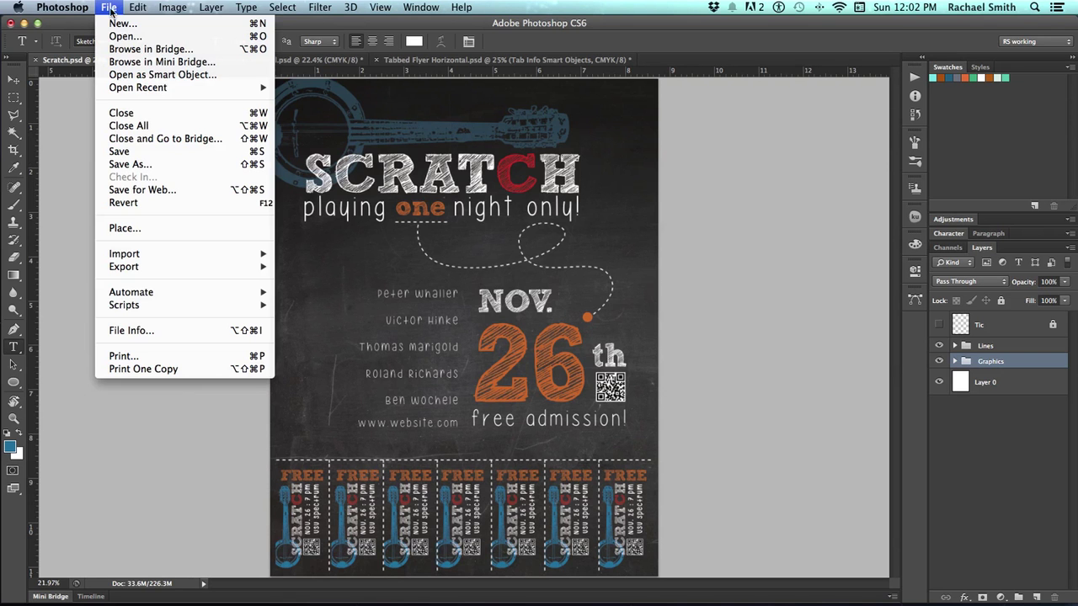
click(135, 164)
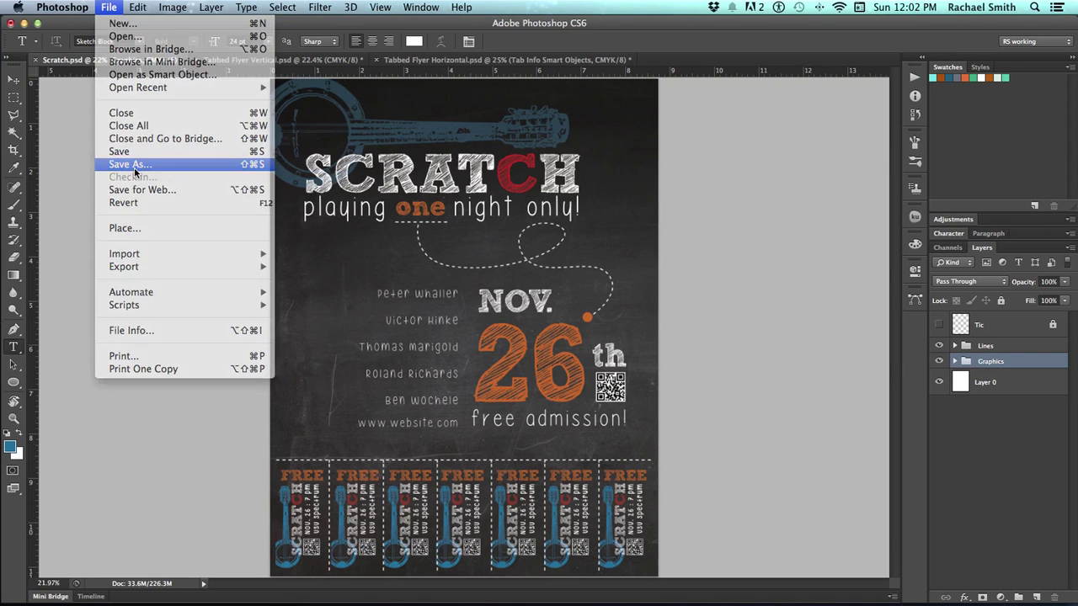
click(594, 366)
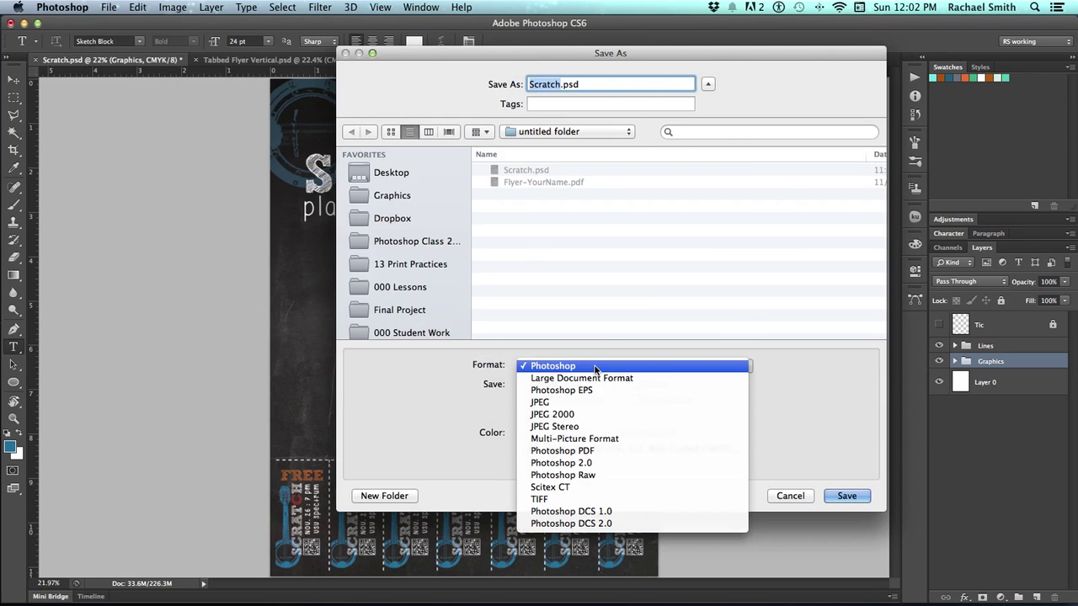
click(603, 452)
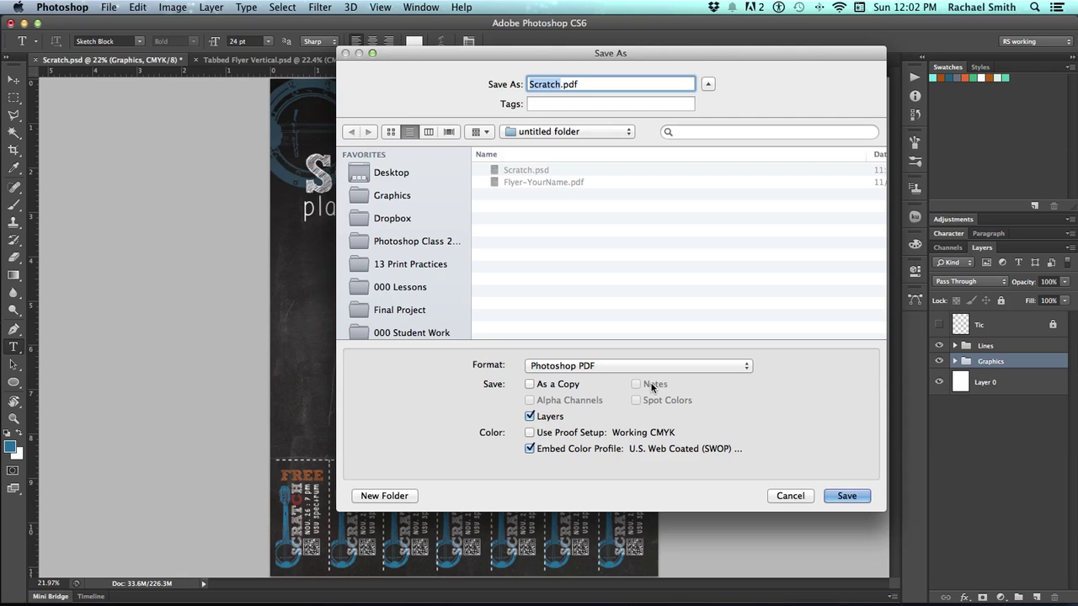
click(841, 497)
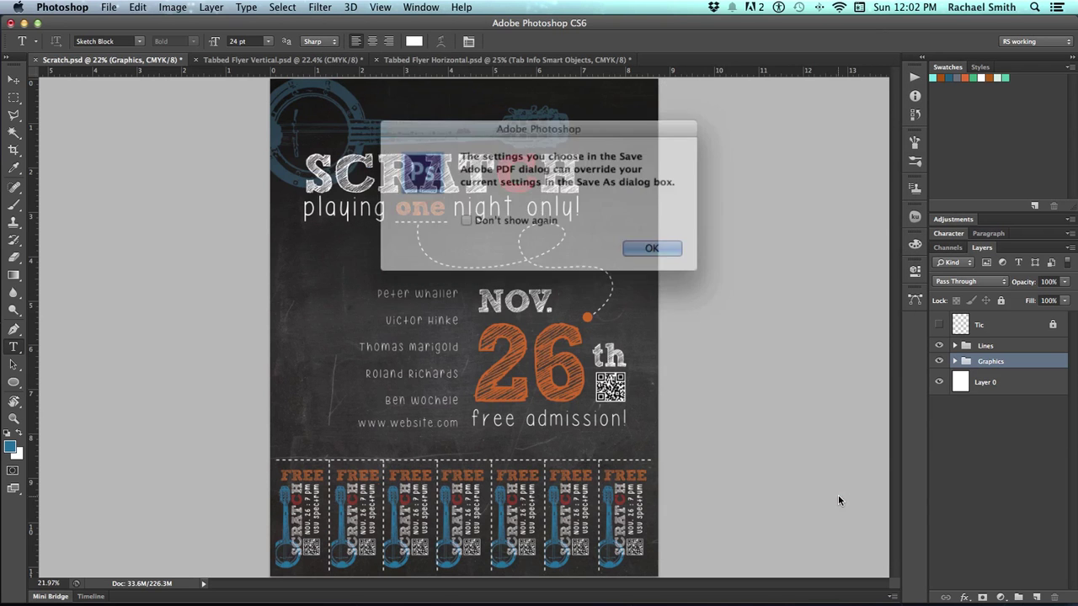
click(649, 244)
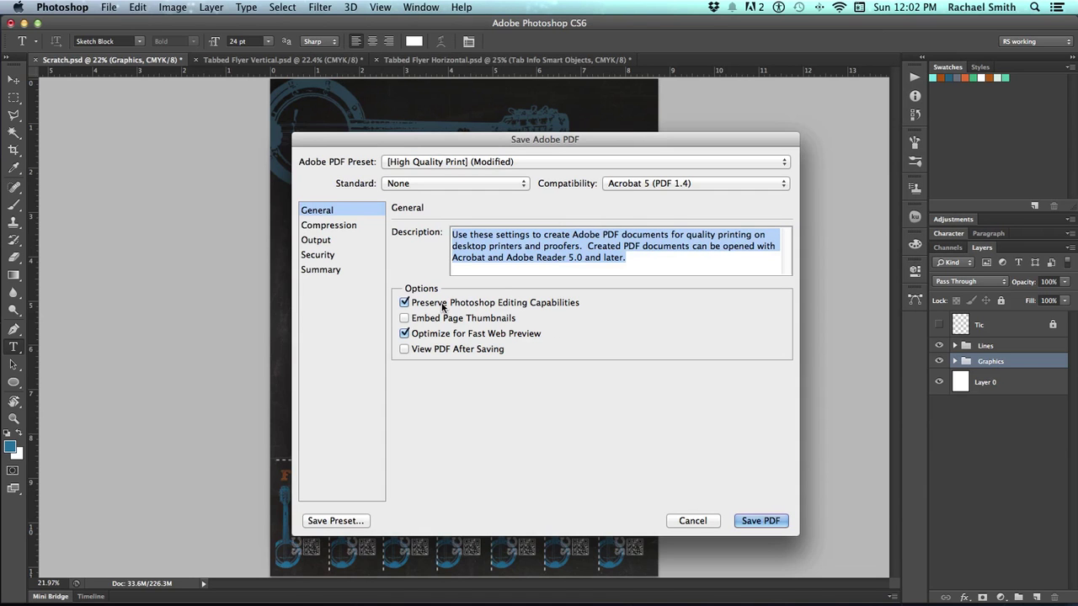
Step: Apply the [High Quality Print] preset without preserving editing capabilities and save the PDF
click(442, 305)
click(469, 164)
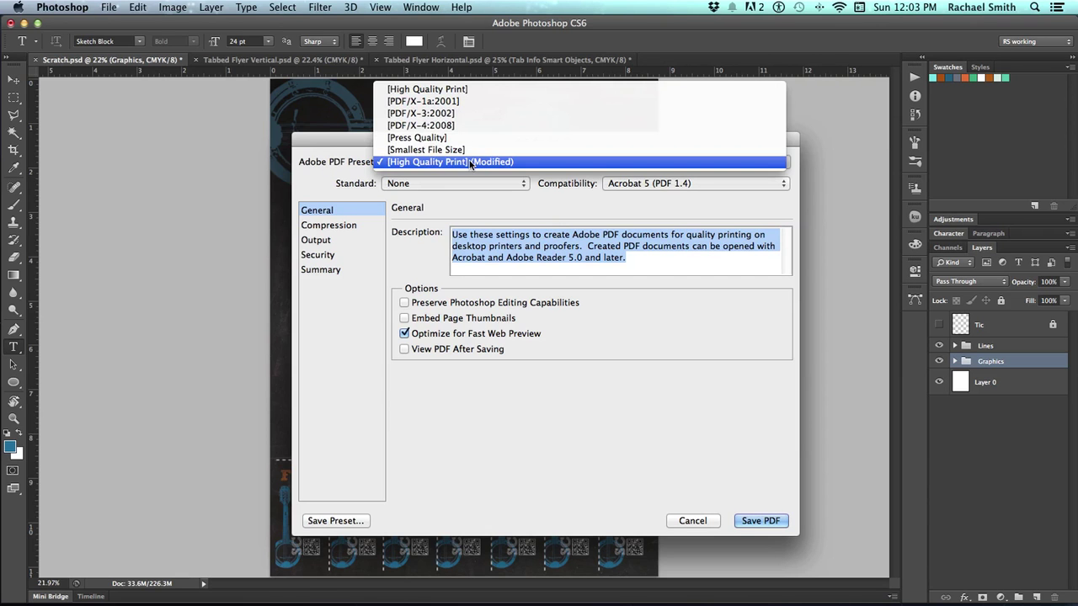
click(459, 90)
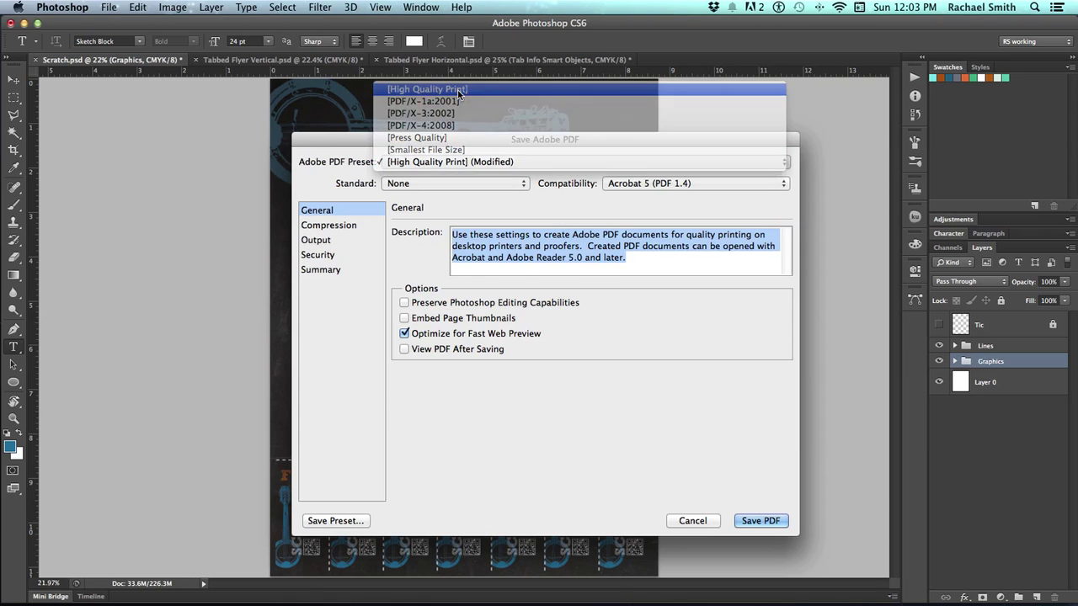
click(420, 305)
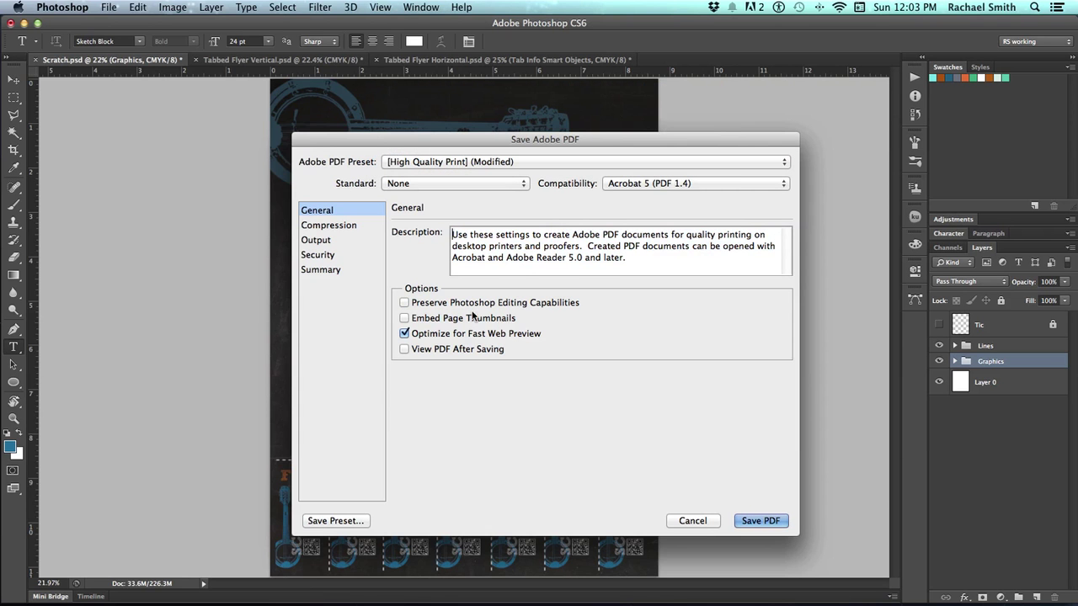
click(759, 522)
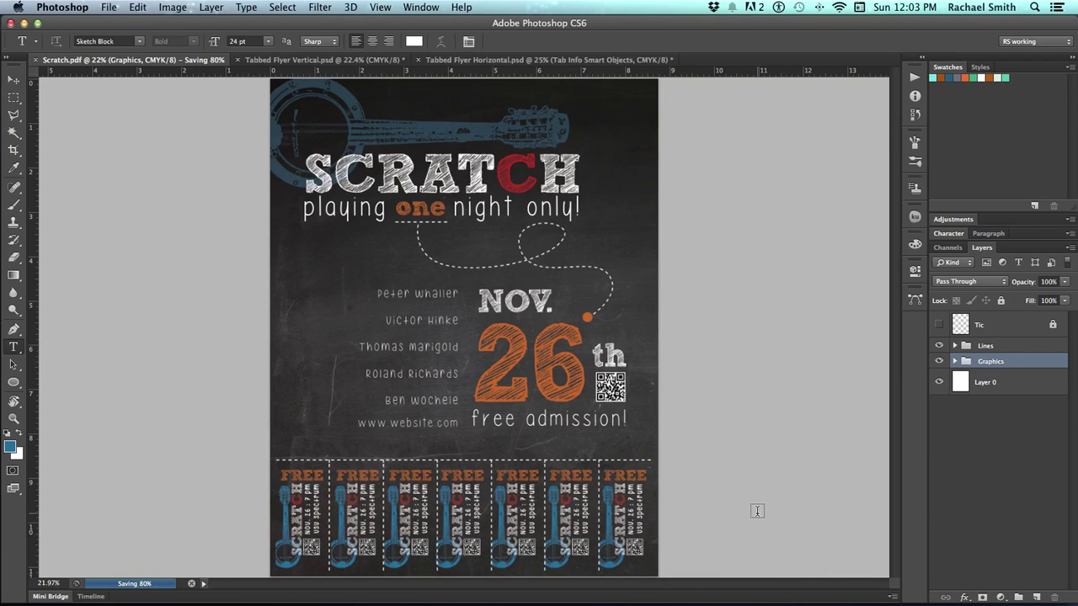